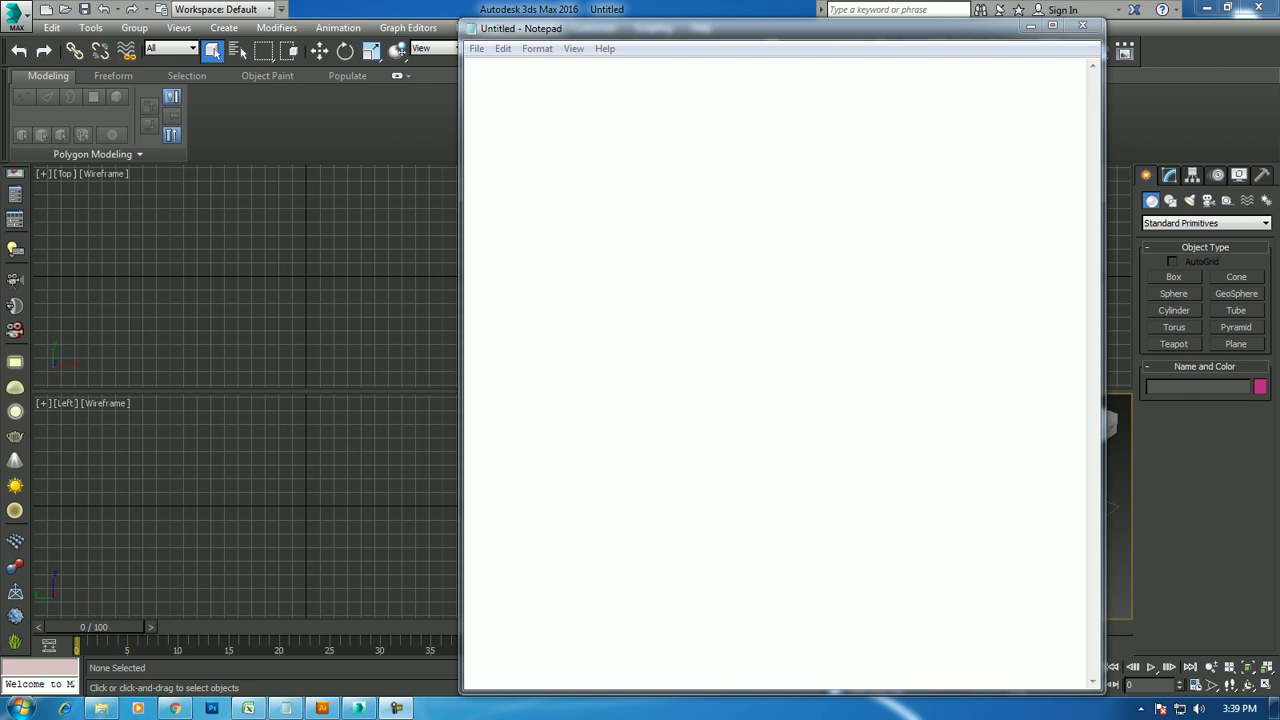
# Write 'In this tutorial we will Model a simple grill in 3dsmax.. Lets get started..' in Notepad, then minimize it
pyautogui.write('In this tutorial we will Model a simple grill i')
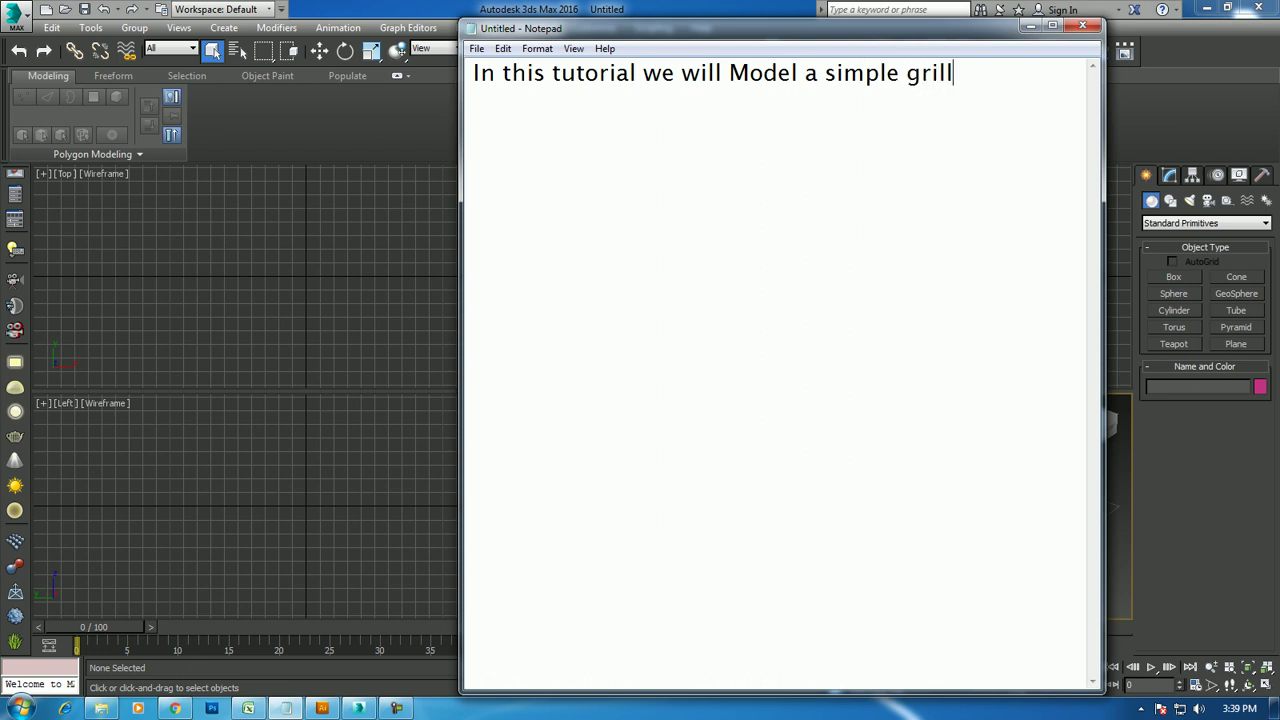
pyautogui.write('n 3dsmax..  ')
pyautogui.write('Lets get')
pyautogui.write(' started..')
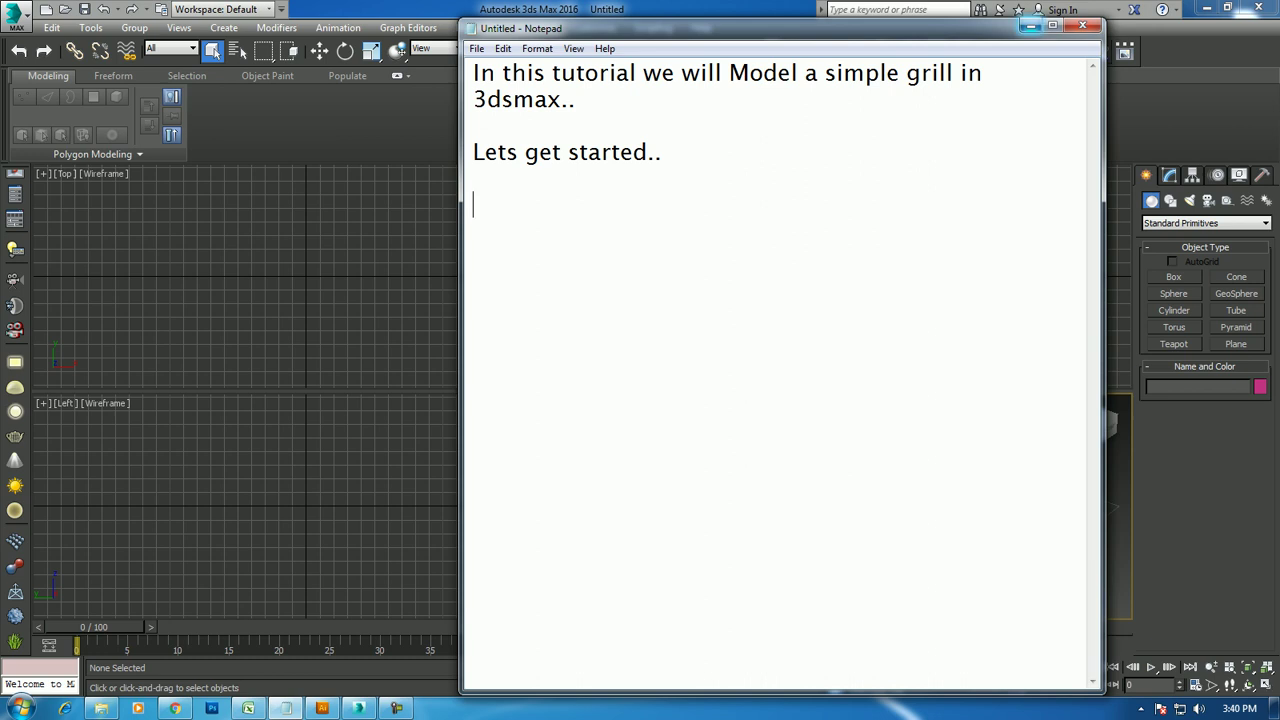
pyautogui.click(1030, 25)
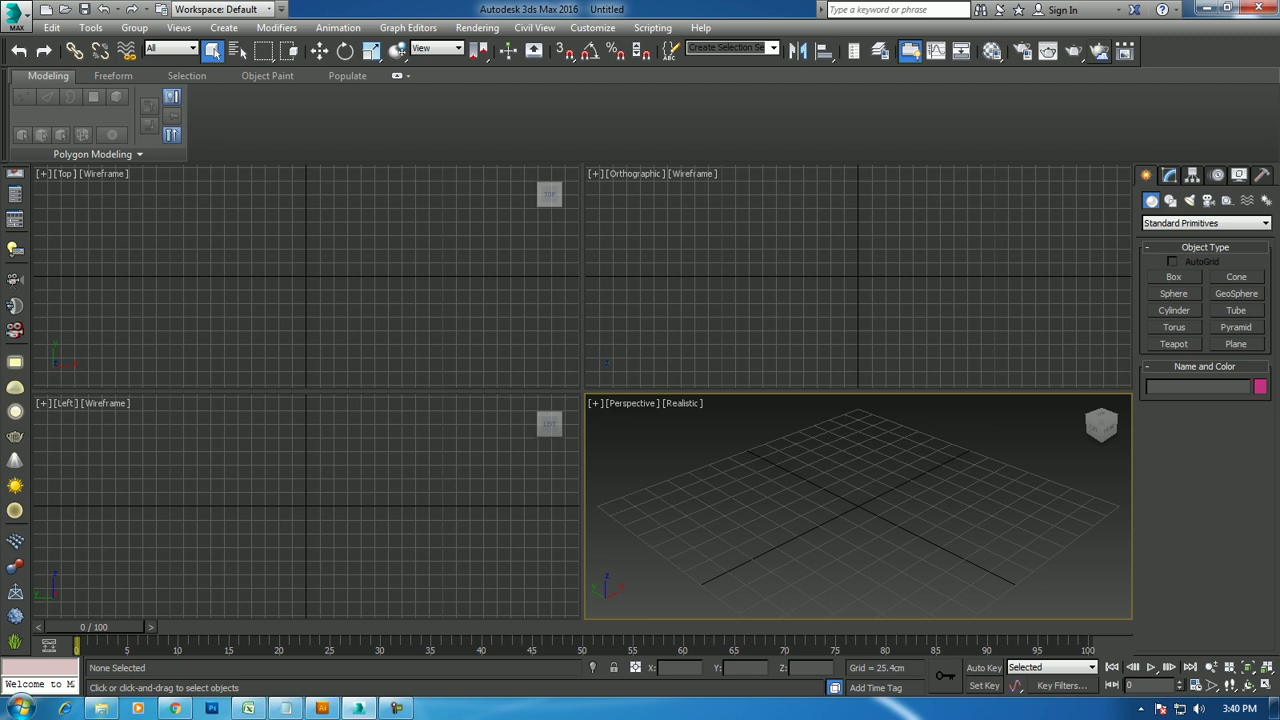
# Create an upright plane by dragging it out in the Front viewport
pyautogui.click(396, 708)
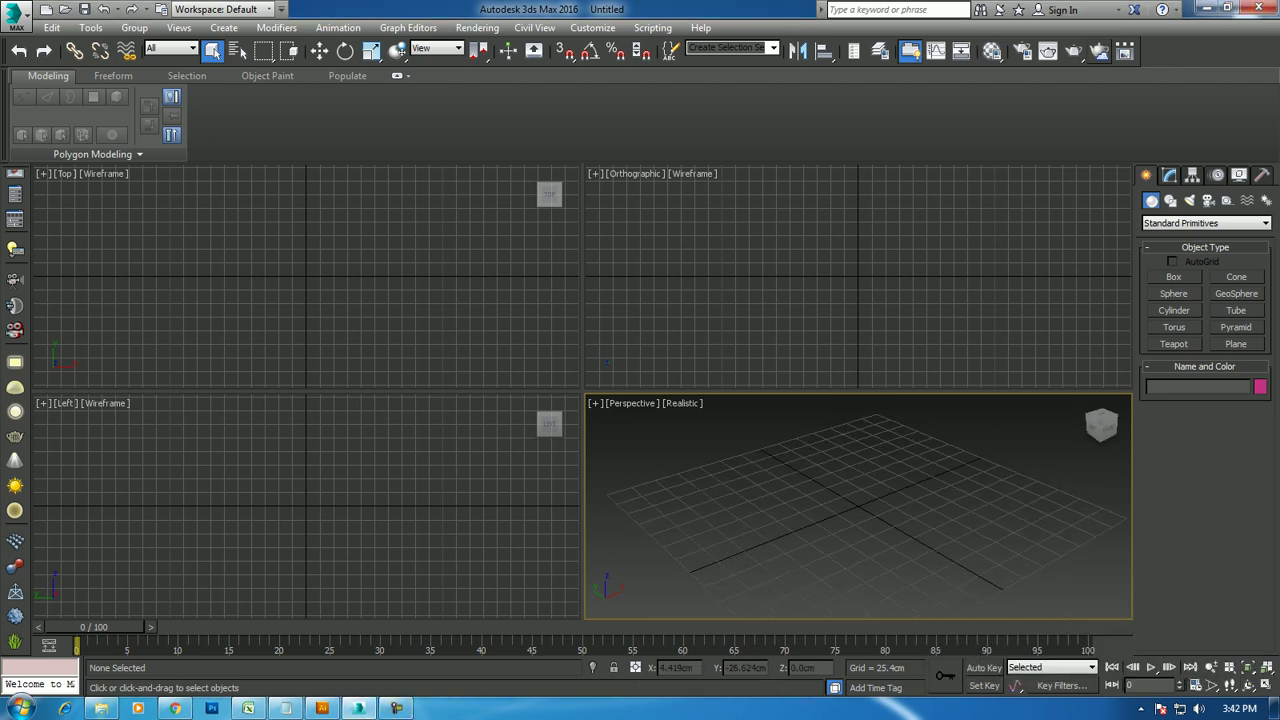
pyautogui.keyDown('alt'); pyautogui.moveTo(860, 505); pyautogui.dragTo(885, 505, button='middle'); pyautogui.keyUp('alt')
pyautogui.click(1236, 344)
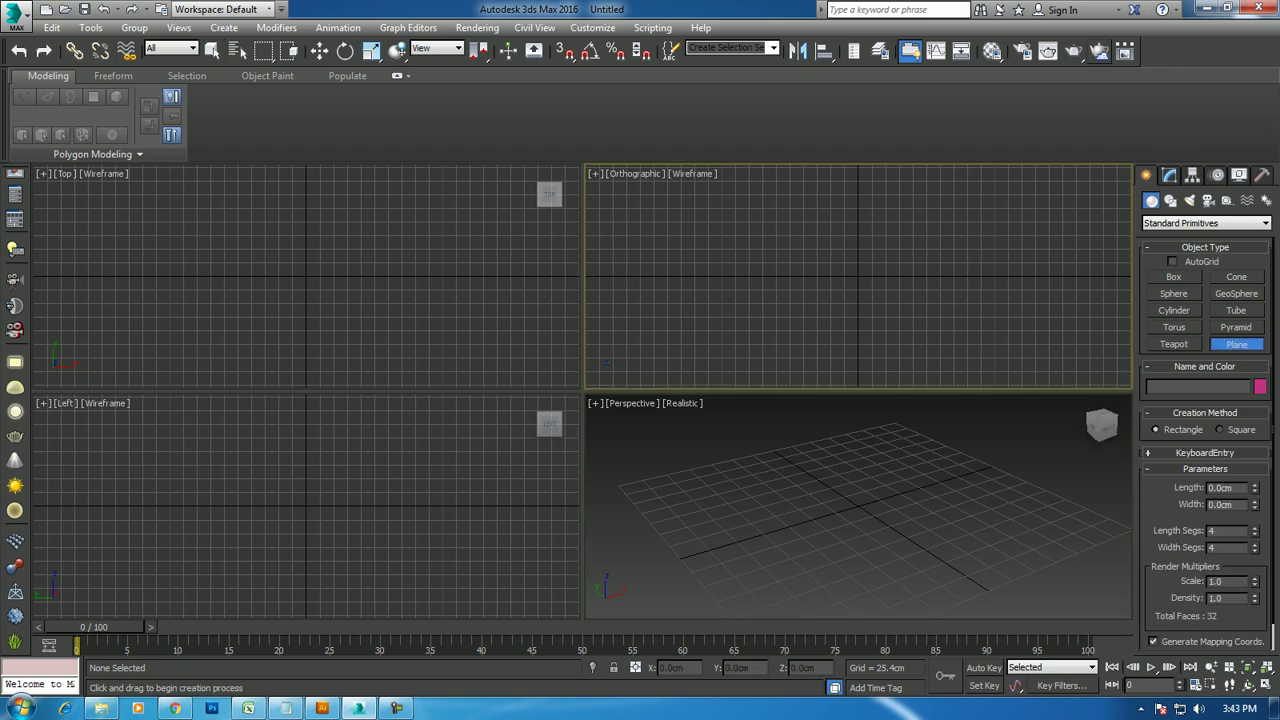
pyautogui.click(1236, 327)
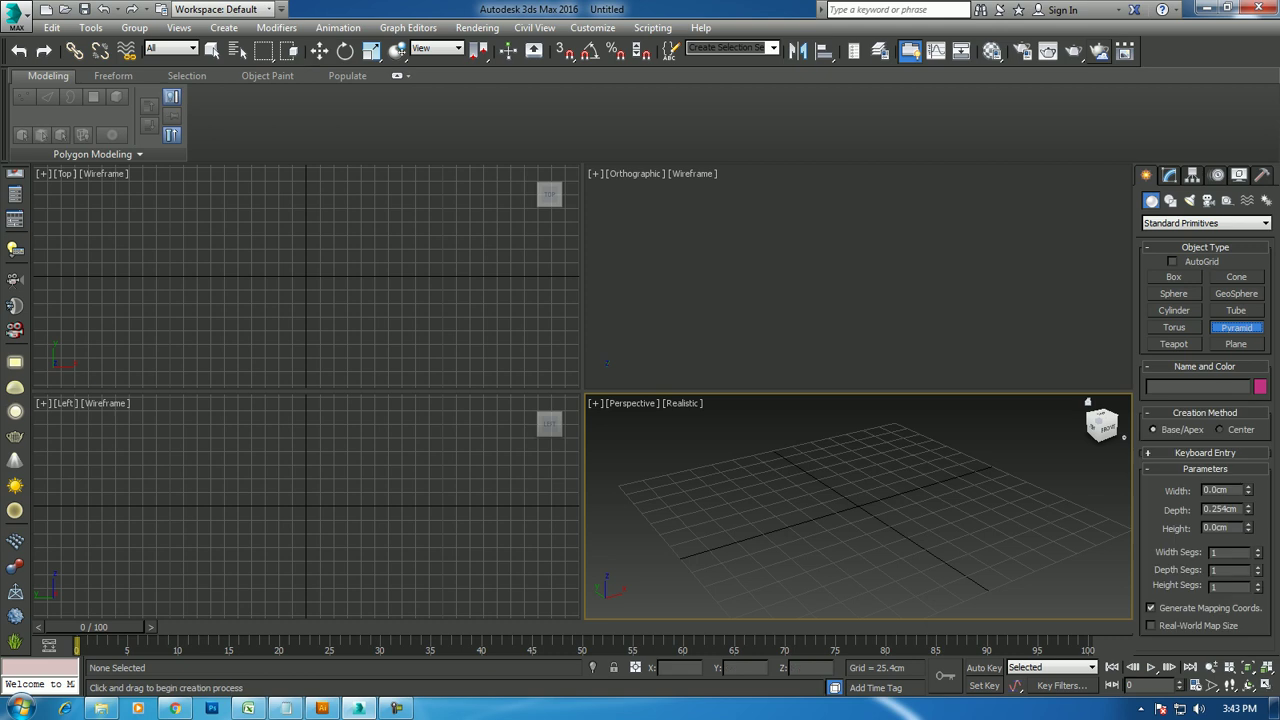
pyautogui.click(1236, 344)
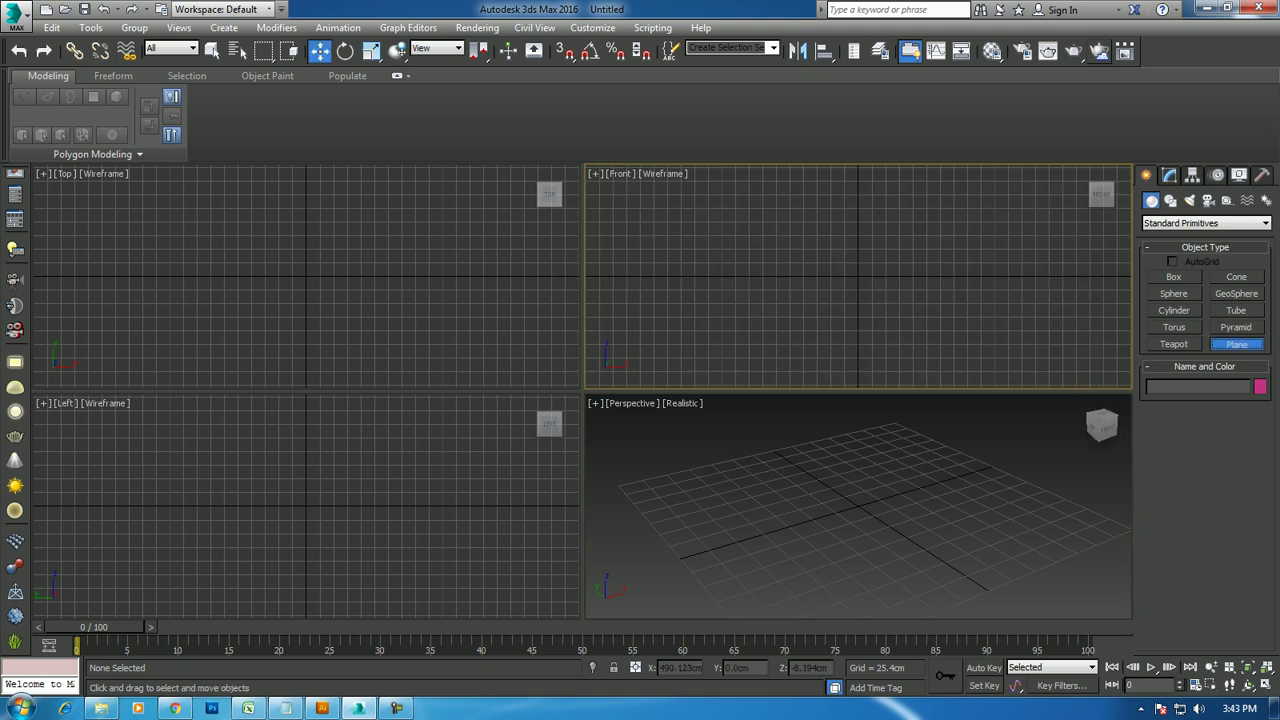
pyautogui.moveTo(742, 176); pyautogui.dragTo(1020, 360)
# Maximize the Perspective view, frame the plane and show edged faces
pyautogui.press('w')
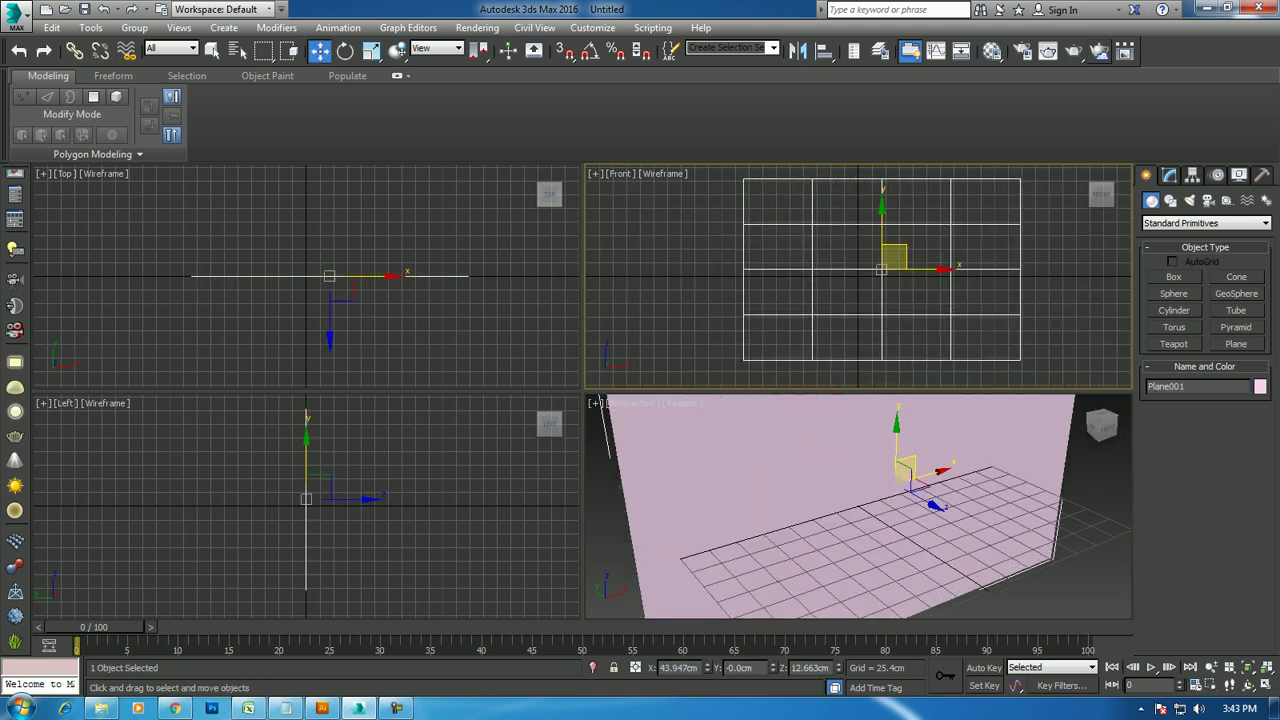
pyautogui.hotkey('alt', 'w')
pyautogui.press('z')
pyautogui.click(1169, 175)
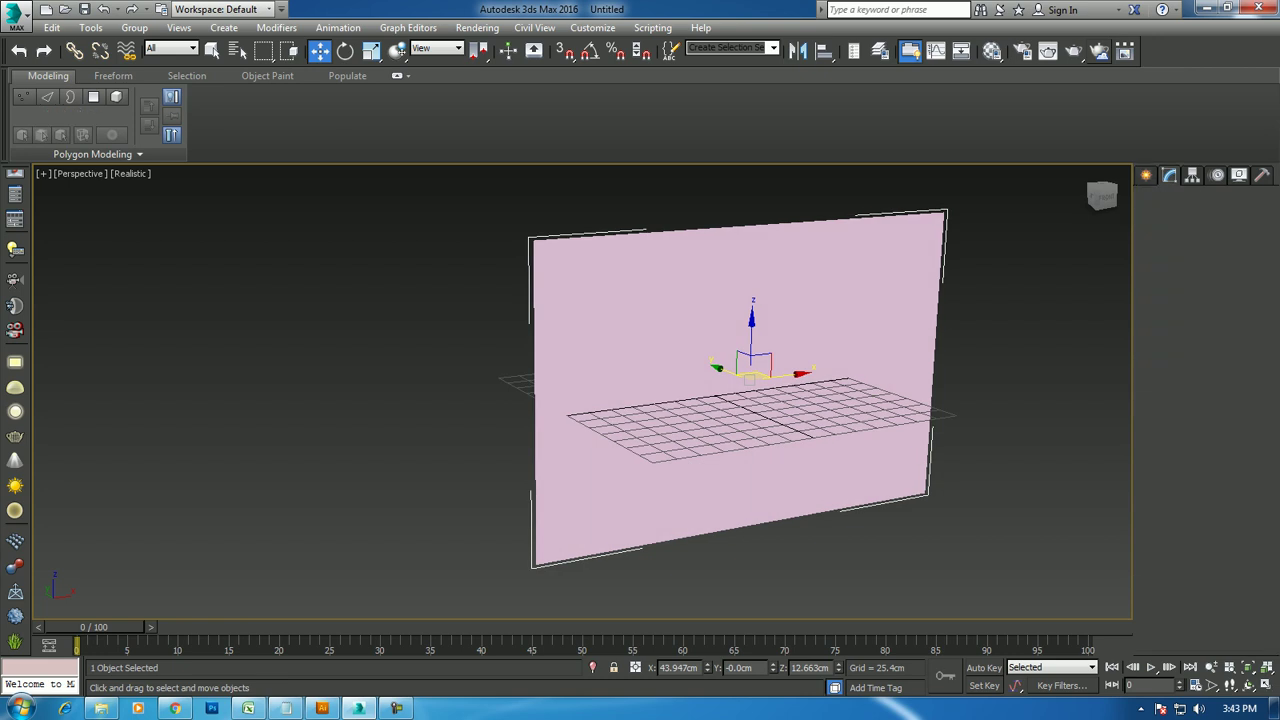
pyautogui.press('F3')
pyautogui.press('F3')
pyautogui.press('F4')
# Set the plane's Length Segs to 24 and Width Segs to 22
pyautogui.moveTo(752, 372); pyautogui.dragTo(750, 222)
pyautogui.hotkey('ctrl', 'z')
pyautogui.press('z')
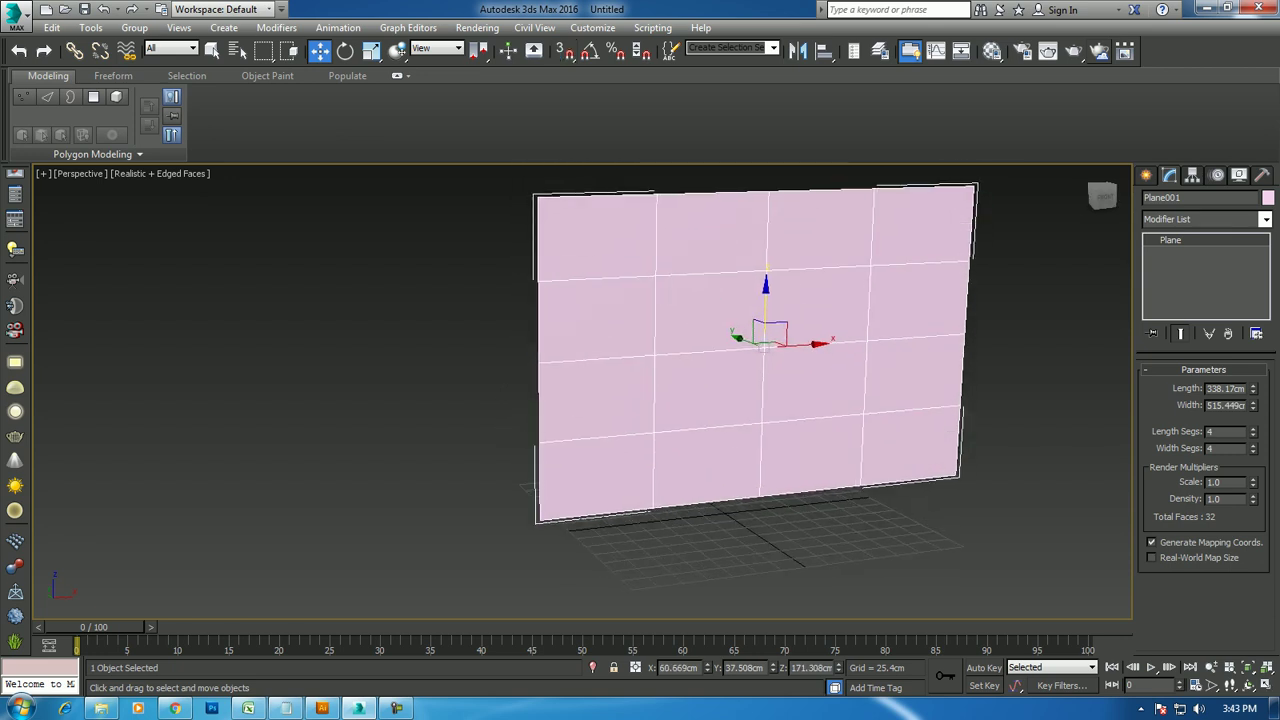
pyautogui.moveTo(1252, 431); pyautogui.dragTo(1252, 415)
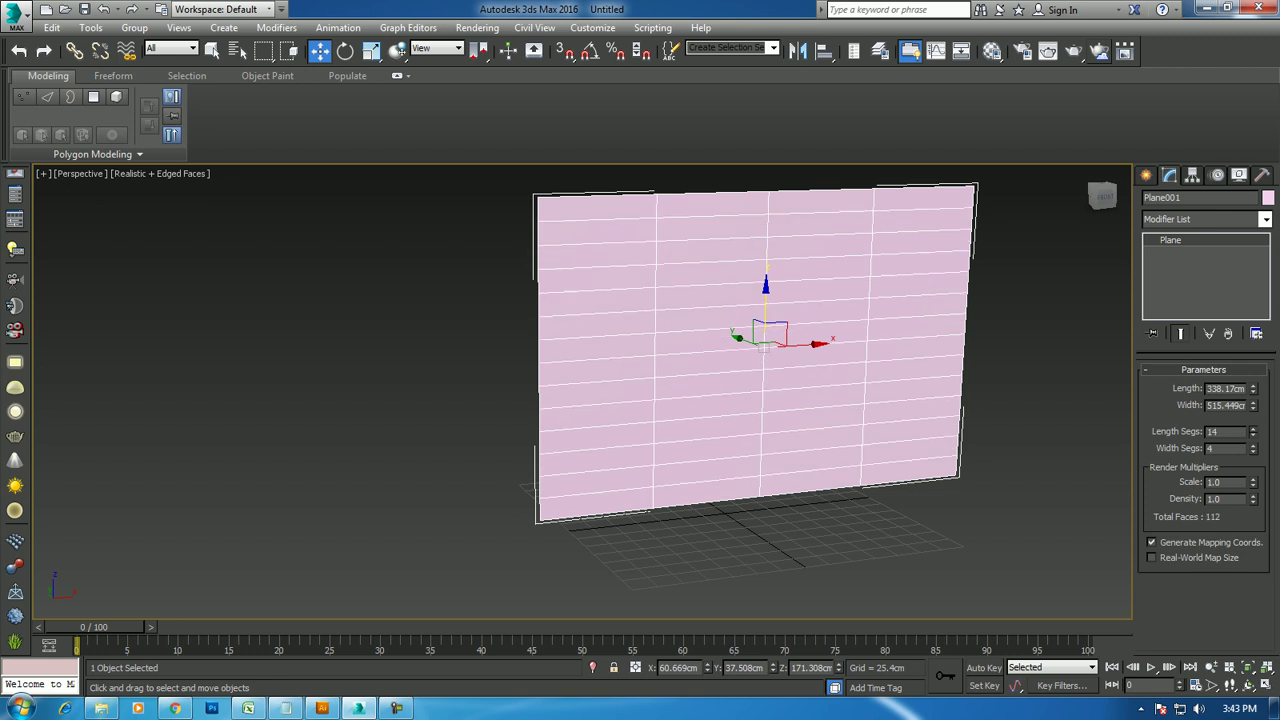
pyautogui.moveTo(1252, 448)
pyautogui.mouseDown()
pyautogui.moveTo(1252, 430)
pyautogui.moveTo(1252, 445)
pyautogui.mouseUp()
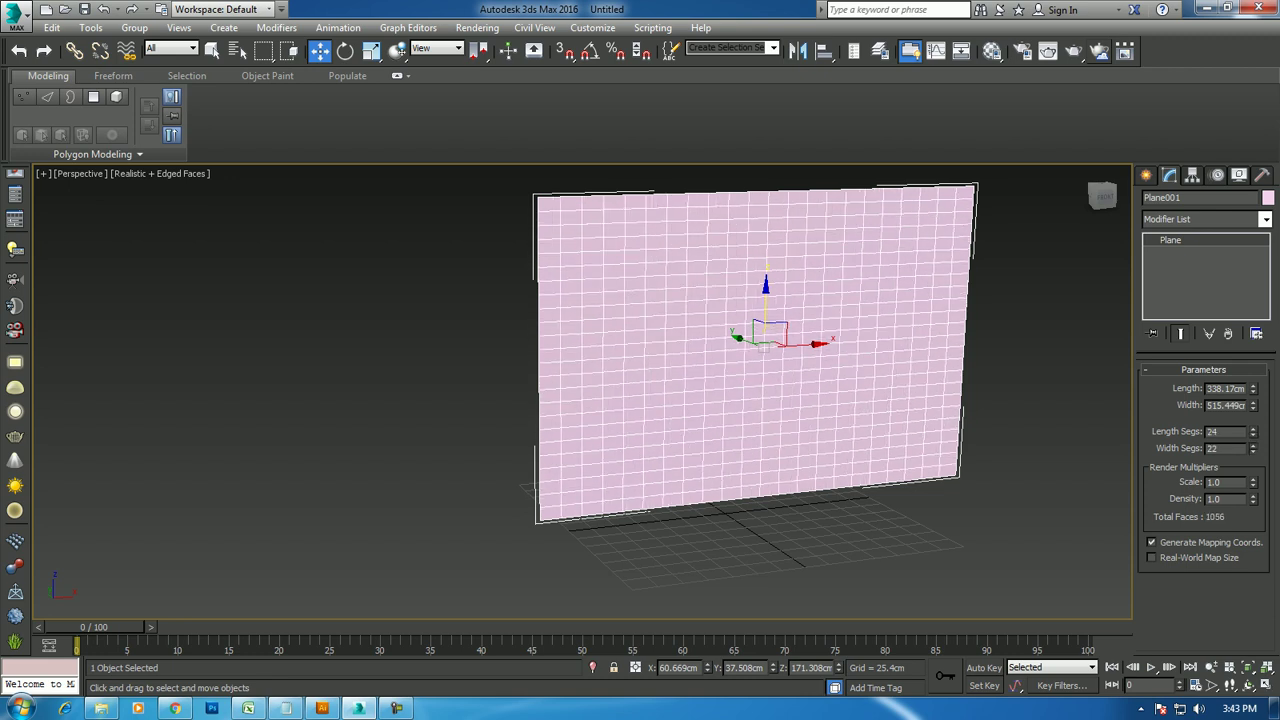
pyautogui.rightClick(944, 267)
pyautogui.moveTo(976, 429)
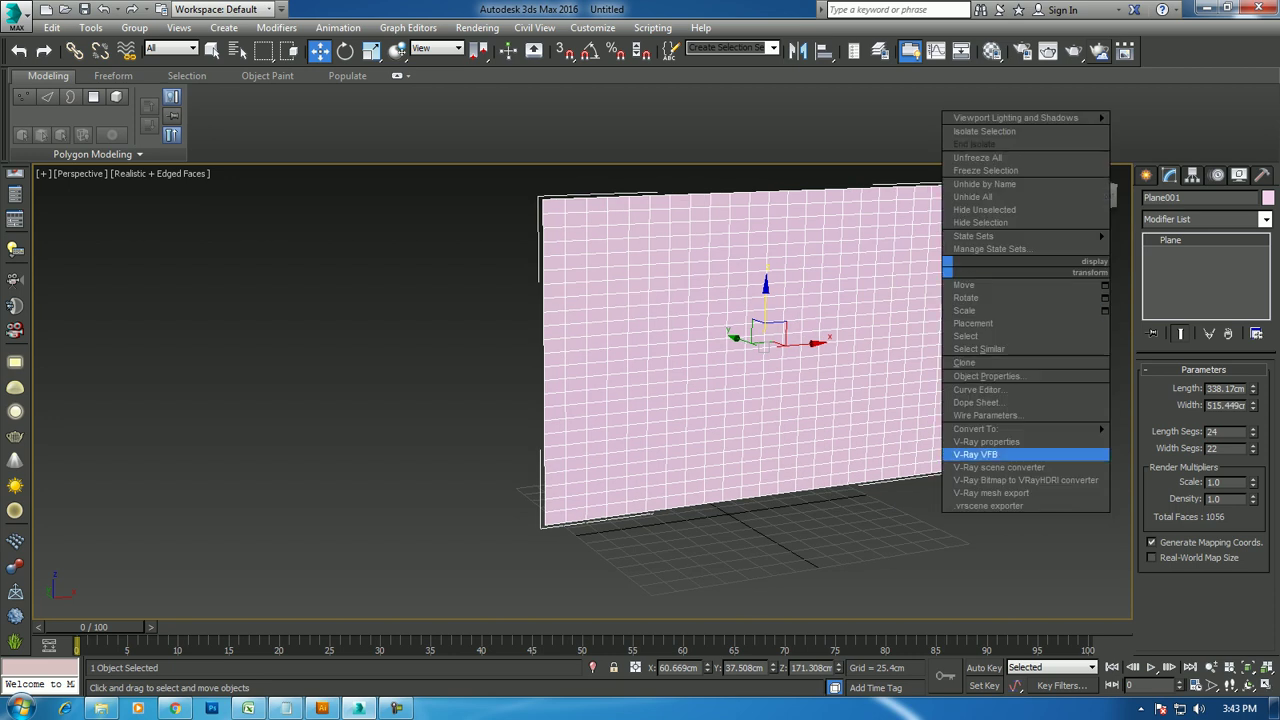
# Convert the plane to an Editable Poly
pyautogui.click(1166, 441)
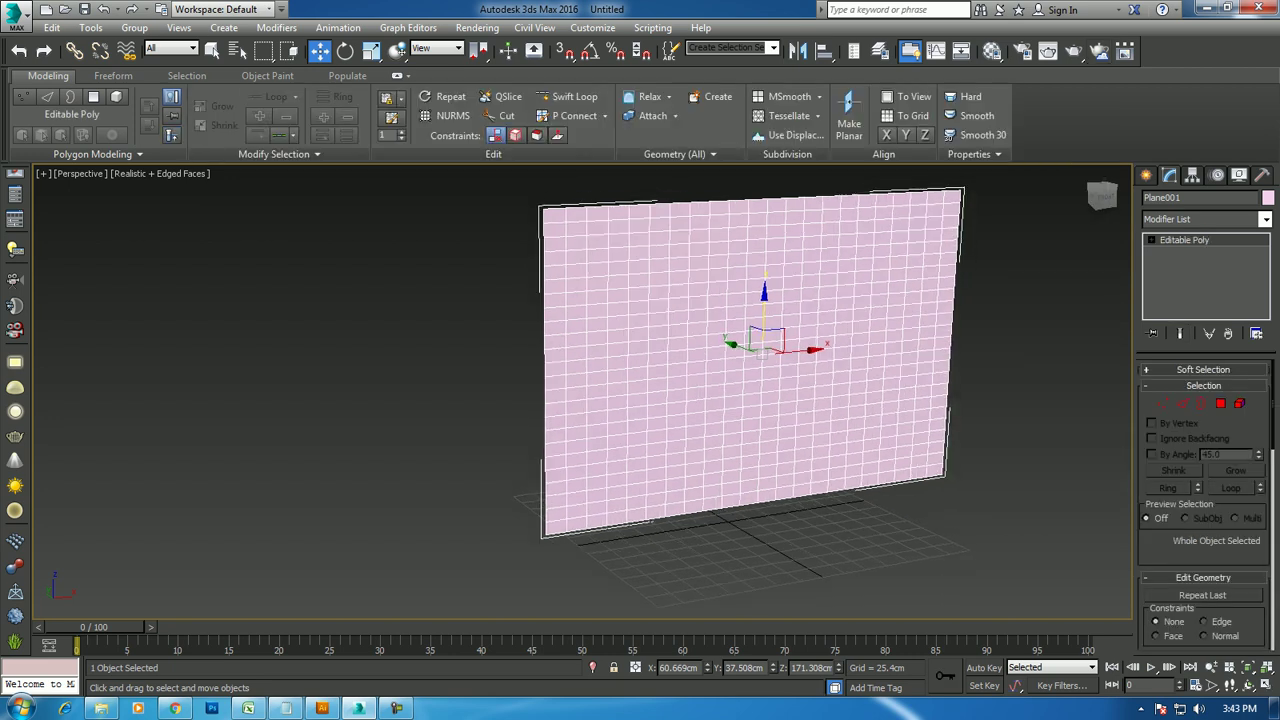
pyautogui.moveTo(760, 400); pyautogui.dragTo(740, 436, button='middle')
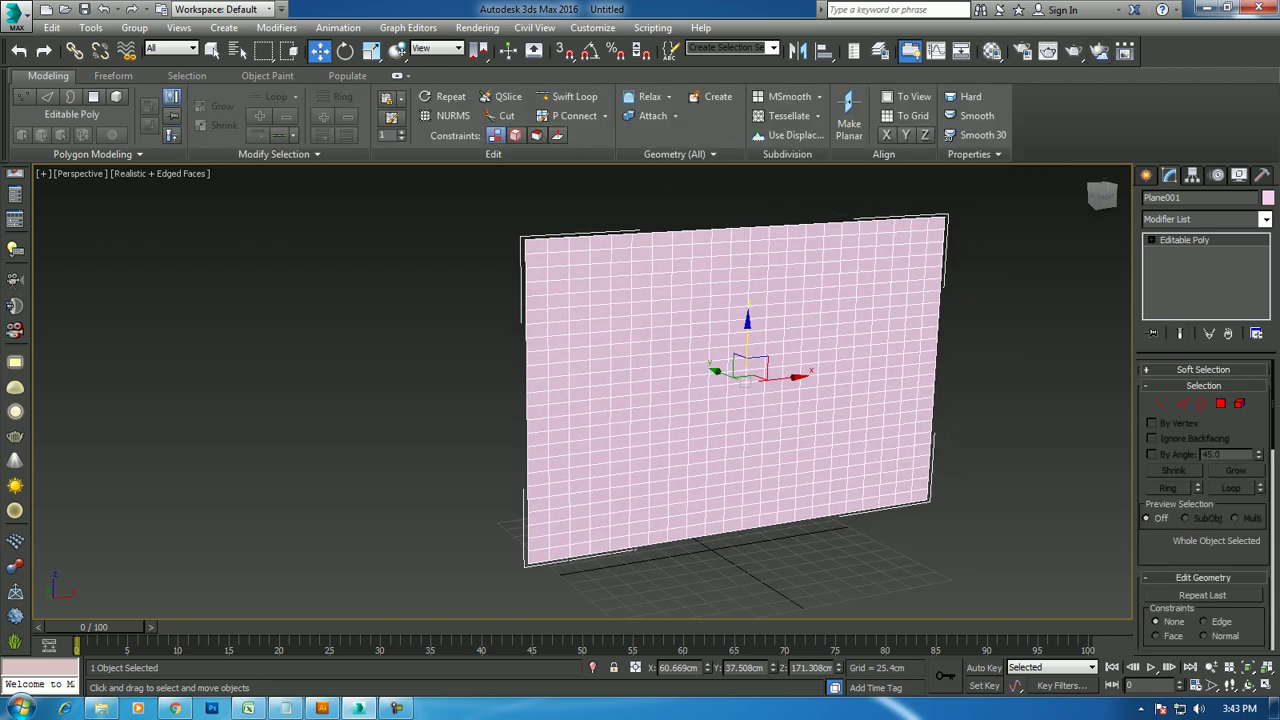
pyautogui.press('h')
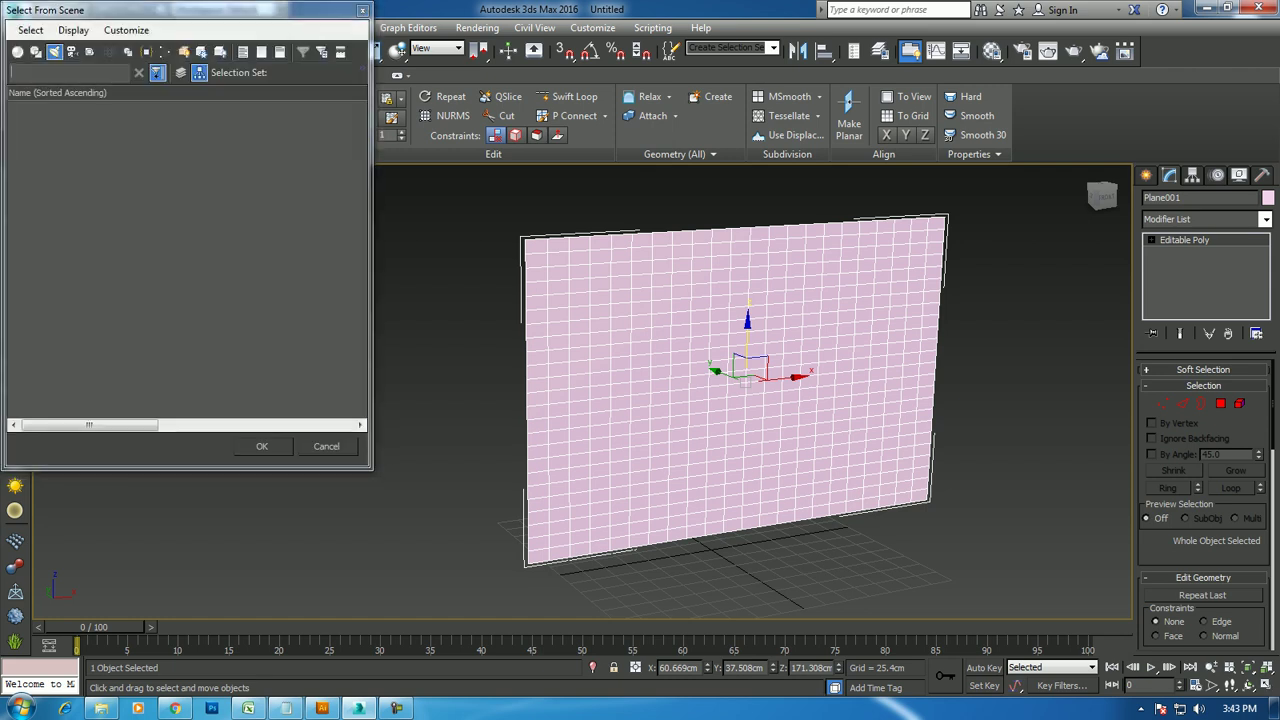
pyautogui.press('Escape')
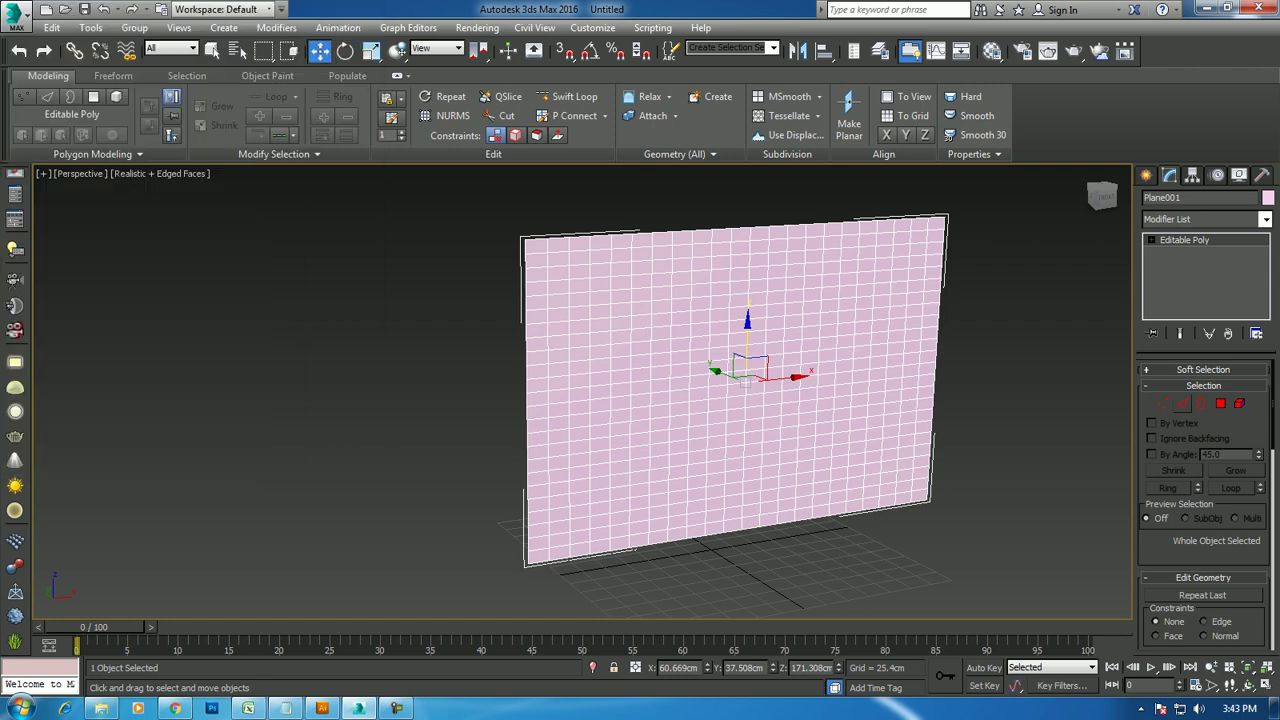
# Select all edges and connect them into a diagonal diamond mesh, then restore Notepad
pyautogui.click(1182, 403)
pyautogui.hotkey('ctrl', 'a')
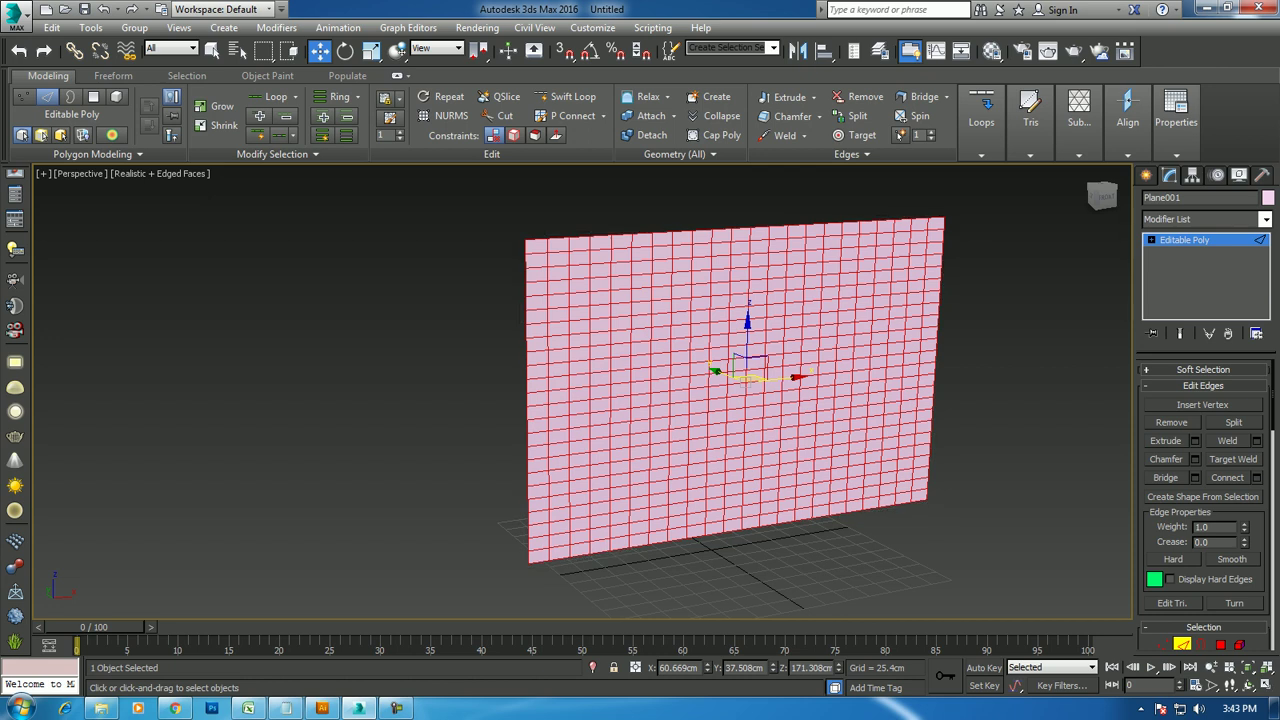
pyautogui.hotkey('ctrl', 'shift', 'e')
pyautogui.scroll(2, 837, 383)
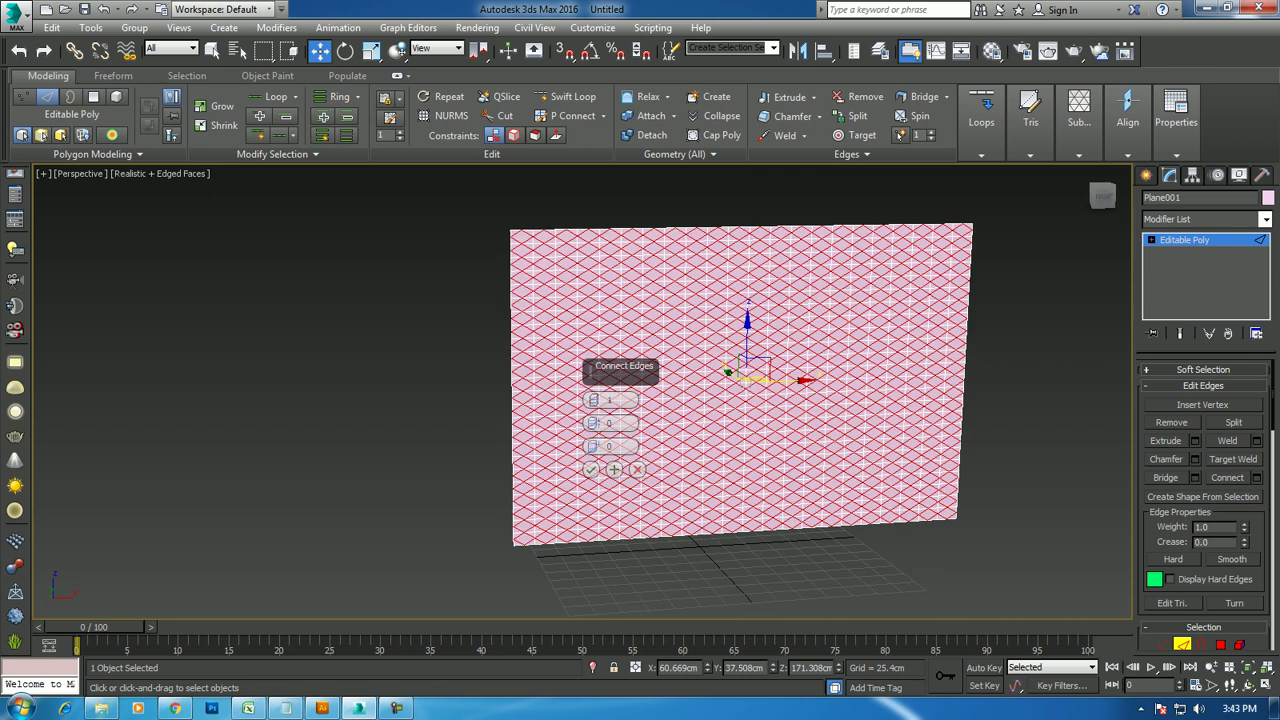
pyautogui.scroll(3, 837, 383)
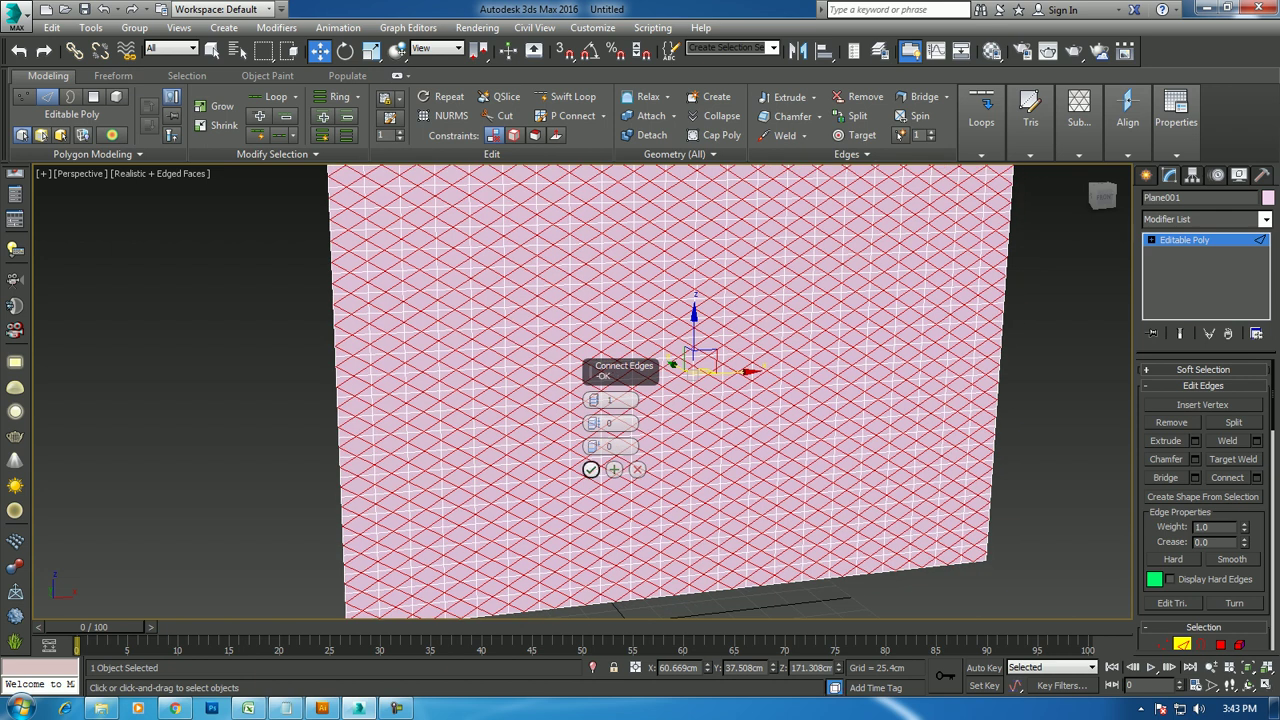
pyautogui.click(591, 469)
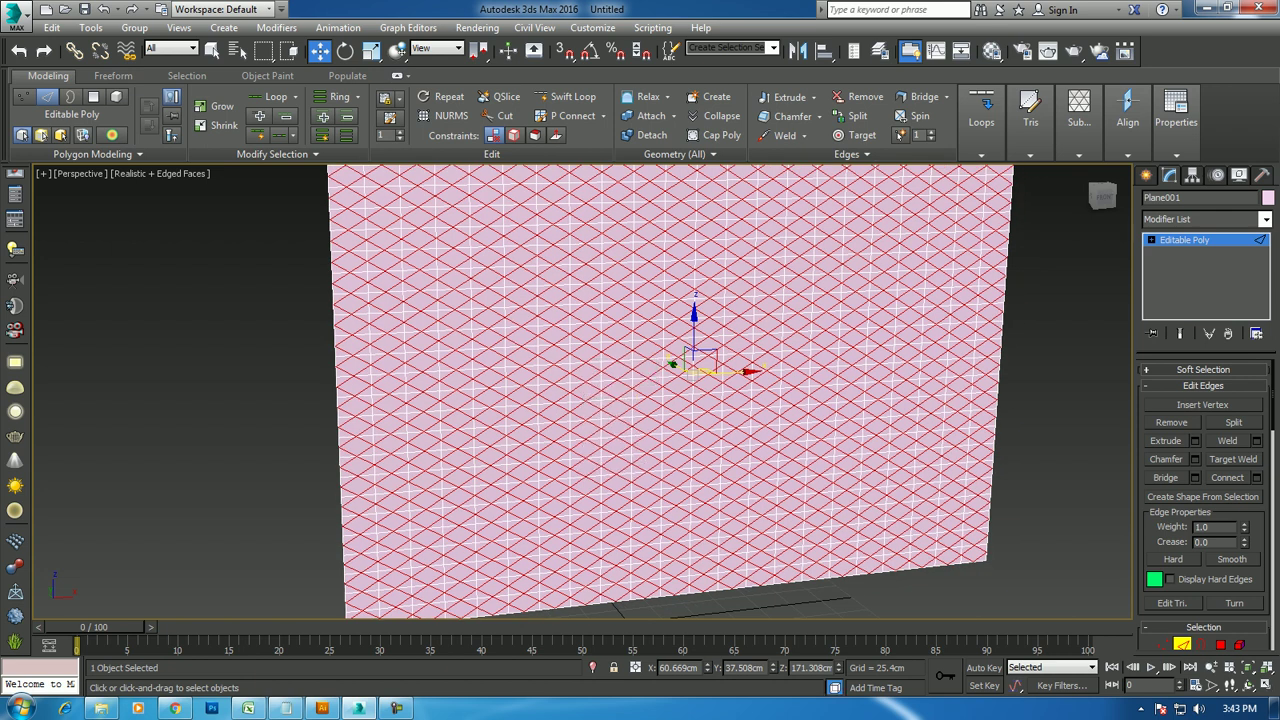
pyautogui.click(286, 708)
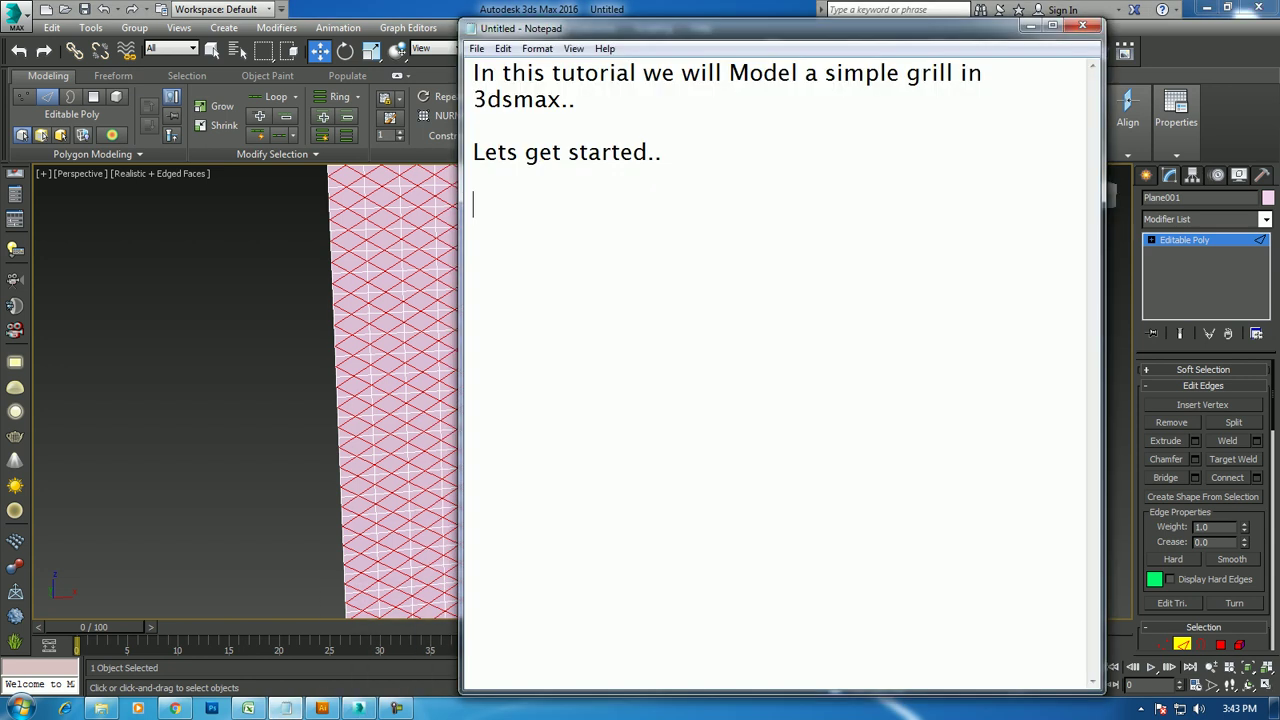
# Add 'press ctrl i to invert and press back space to delete' to the notes and minimize Notepad
pyautogui.write('press ctrl i')
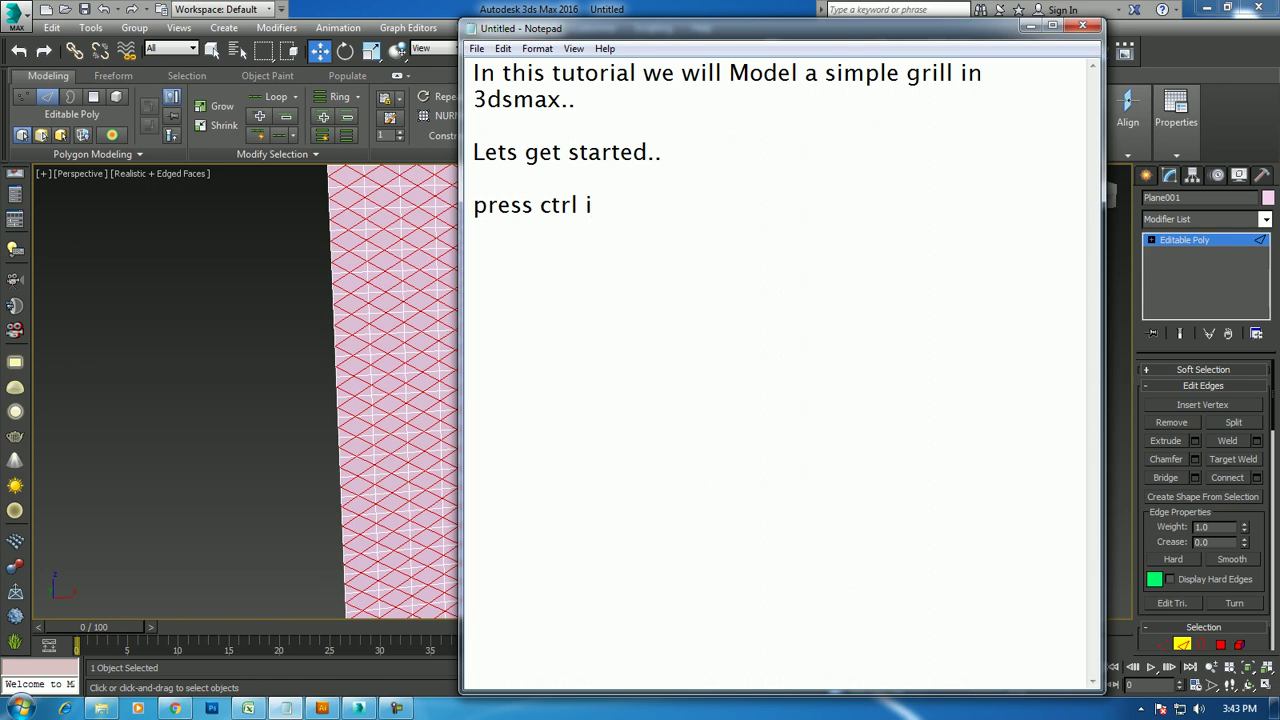
pyautogui.write(' to invert and press ')
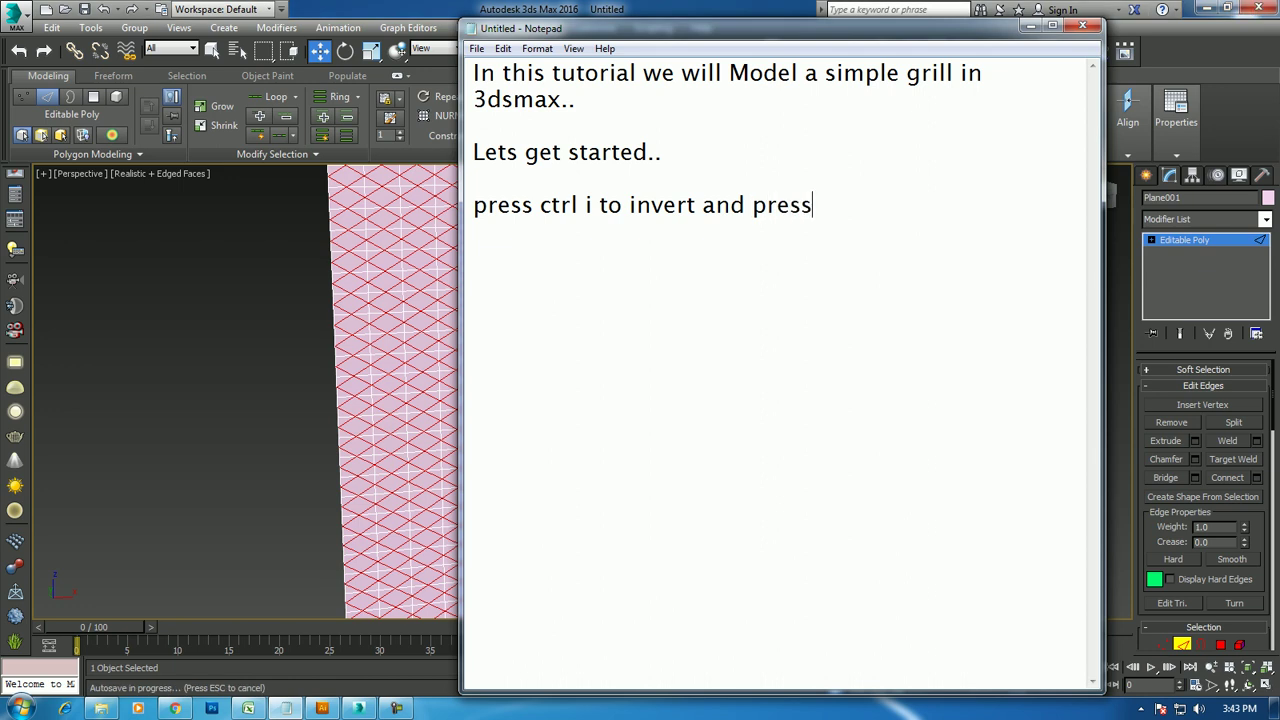
pyautogui.write('back space to delete')
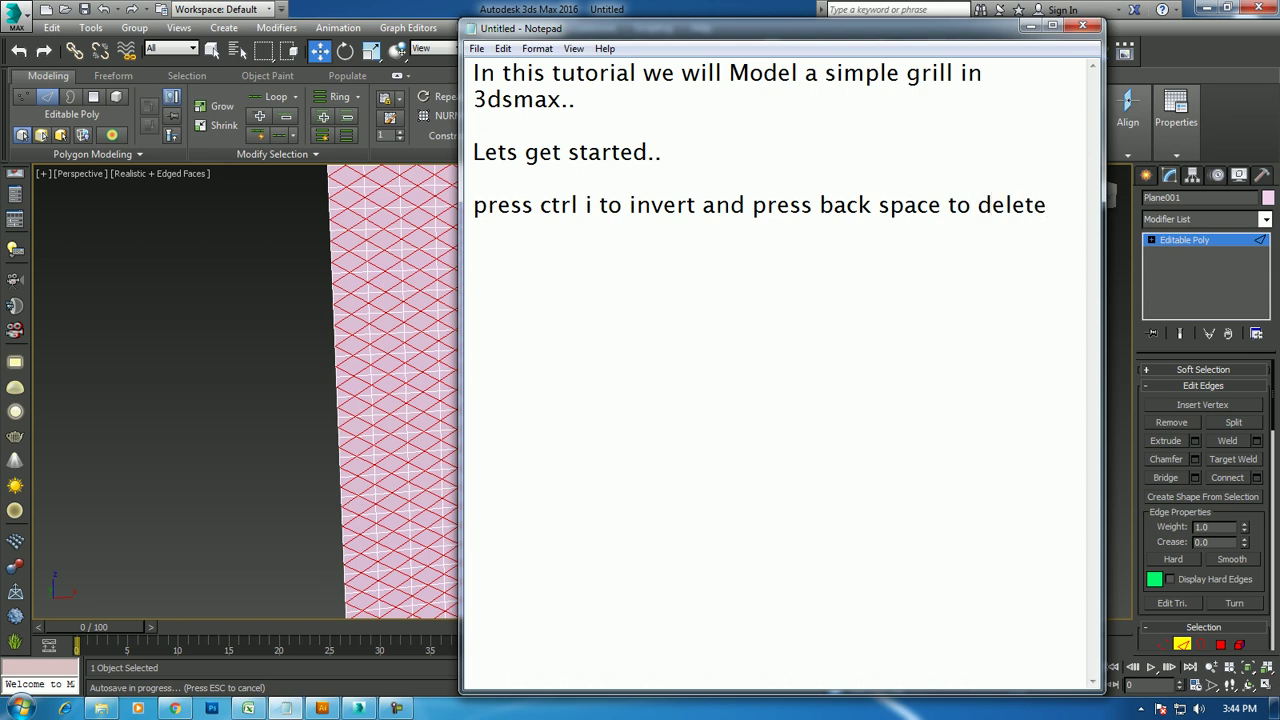
pyautogui.click(1031, 25)
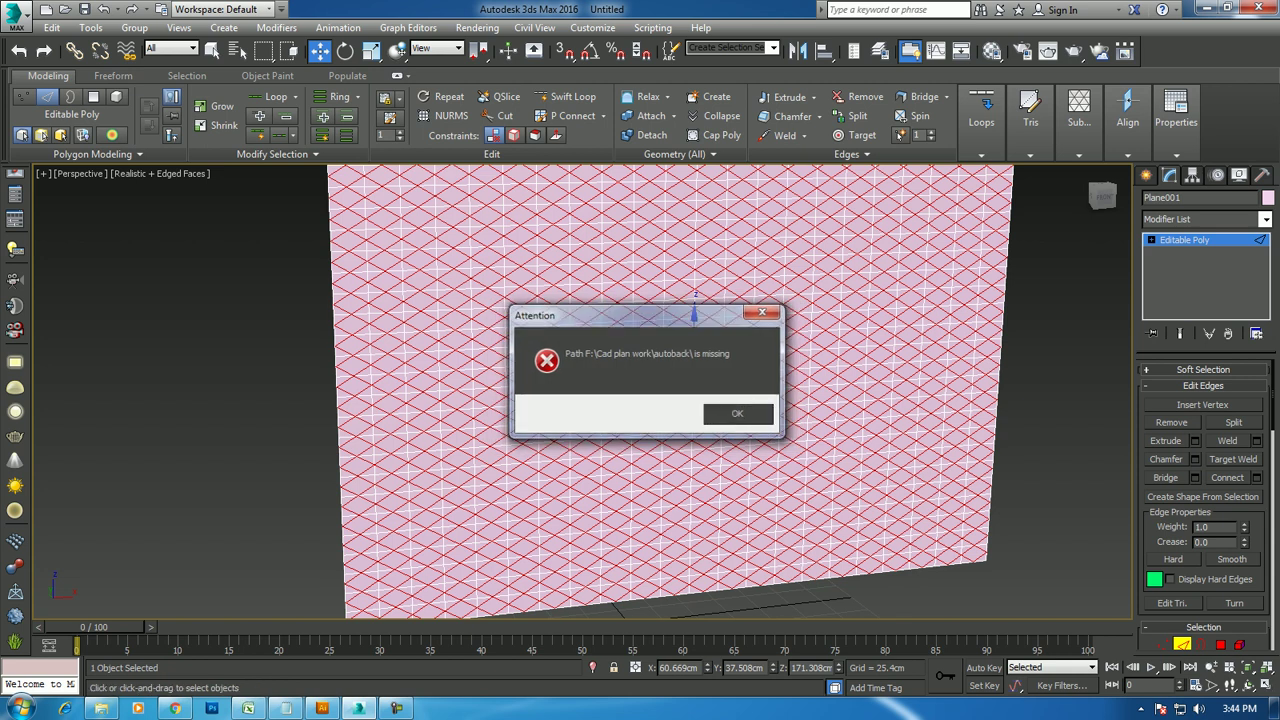
# Dismiss the autoback path warning and select all of Plane001's polygons in Polygon mode
pyautogui.press('Return')
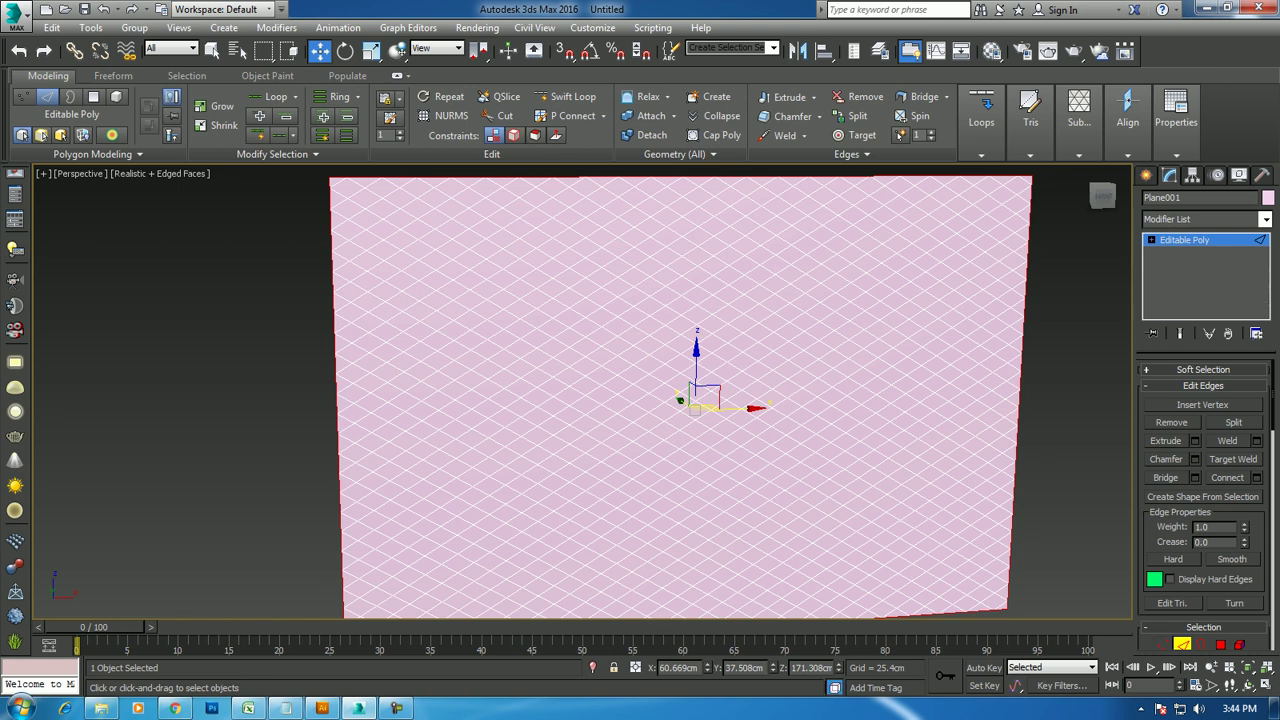
pyautogui.press('4')
pyautogui.scroll(-5, 668, 365)
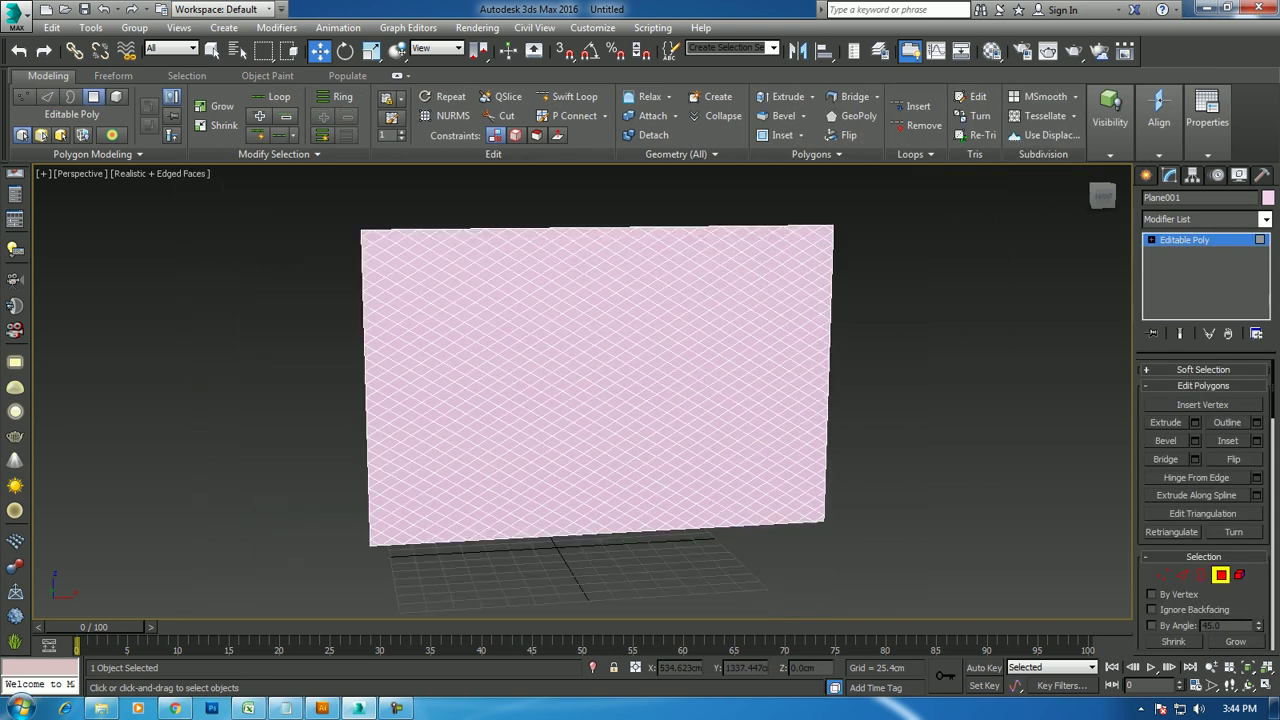
pyautogui.scroll(-4, 668, 365)
pyautogui.hotkey('ctrl', 'a')
pyautogui.scroll(5, 650, 390)
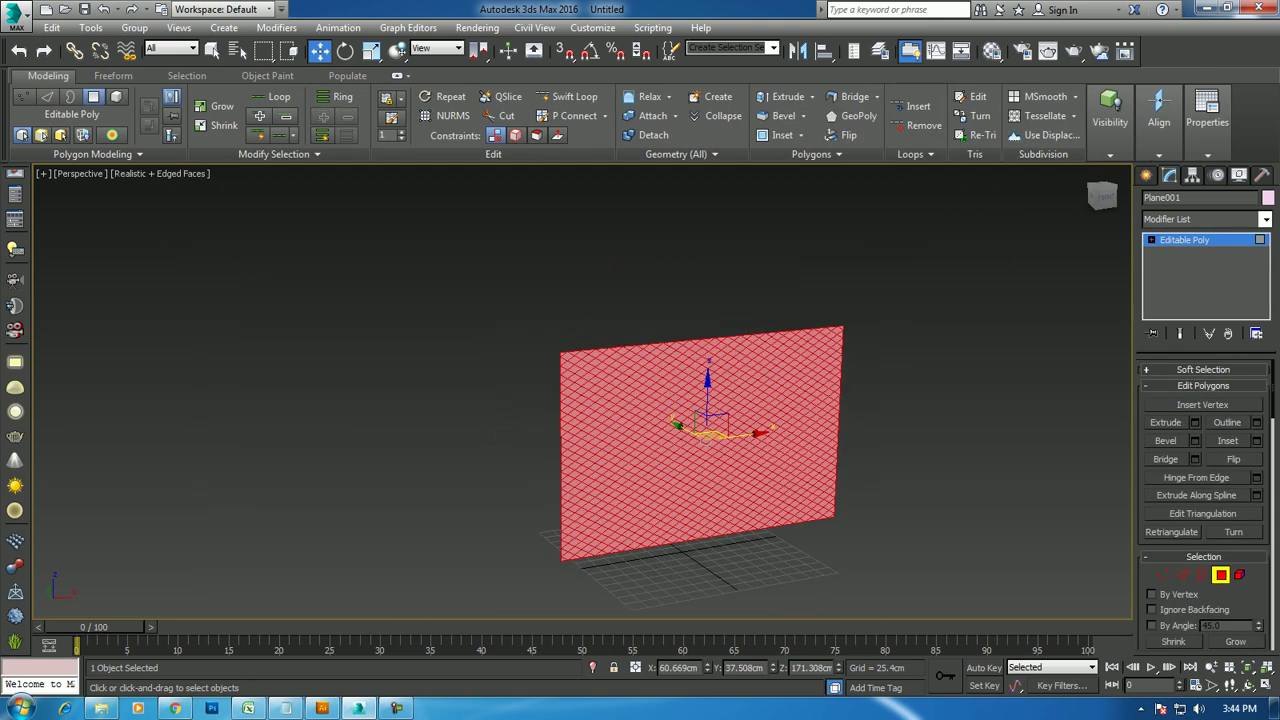
pyautogui.scroll(2, 650, 390)
# Inset the diamond faces By Polygon with an amount of about 1.313cm
pyautogui.click(1257, 440)
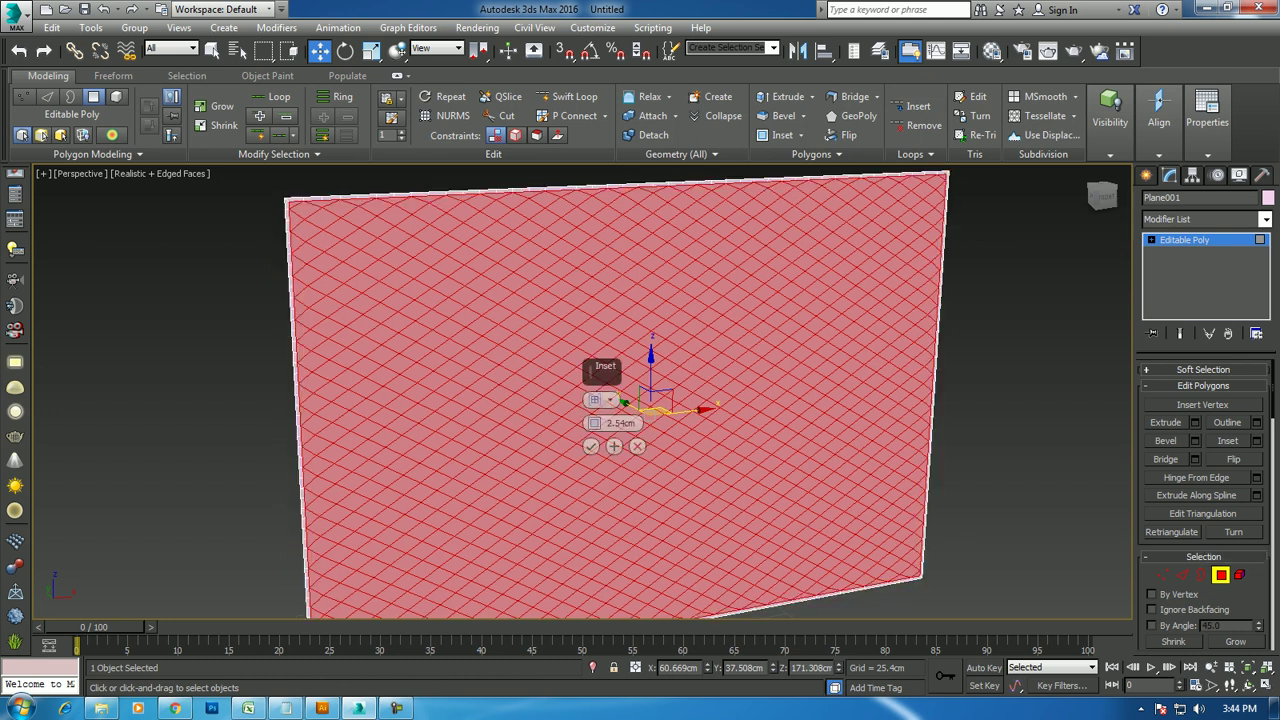
pyautogui.click(610, 400)
pyautogui.click(662, 426)
pyautogui.scroll(2, 600, 423)
pyautogui.scroll(2, 612, 423)
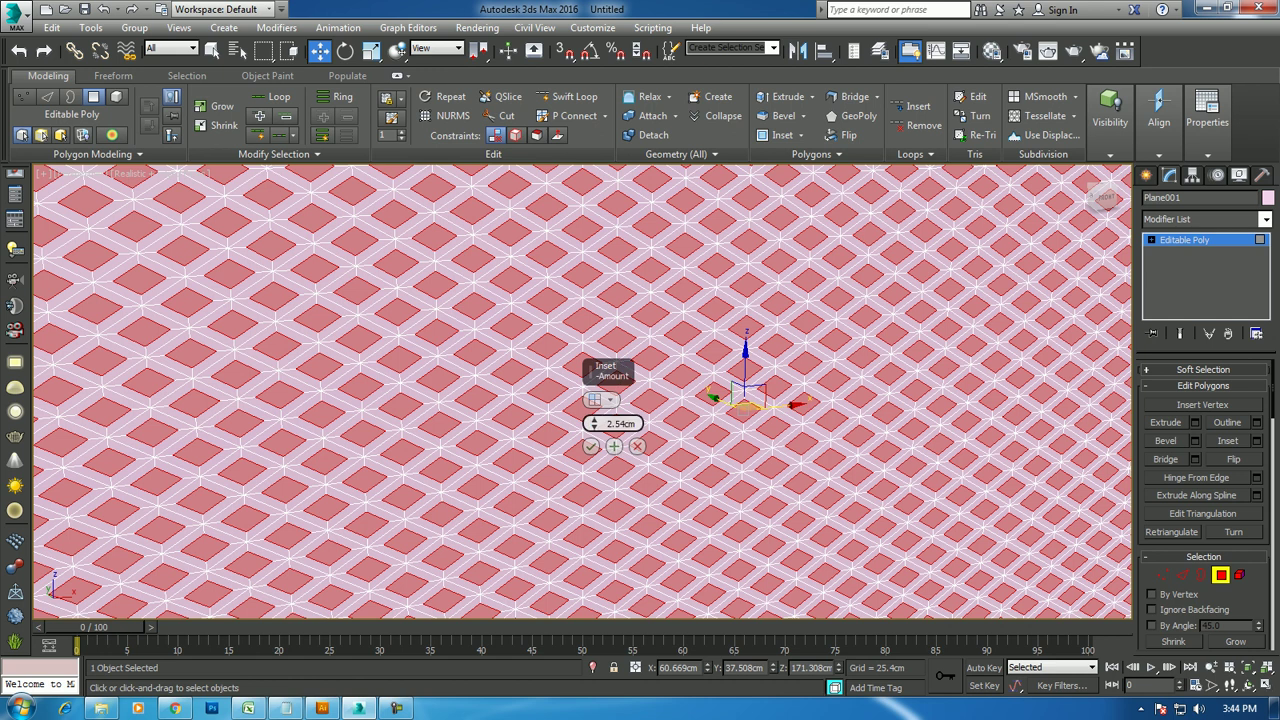
pyautogui.moveTo(595, 423)
pyautogui.mouseDown()
pyautogui.moveTo(595, 450)
pyautogui.moveTo(595, 410)
pyautogui.mouseUp()
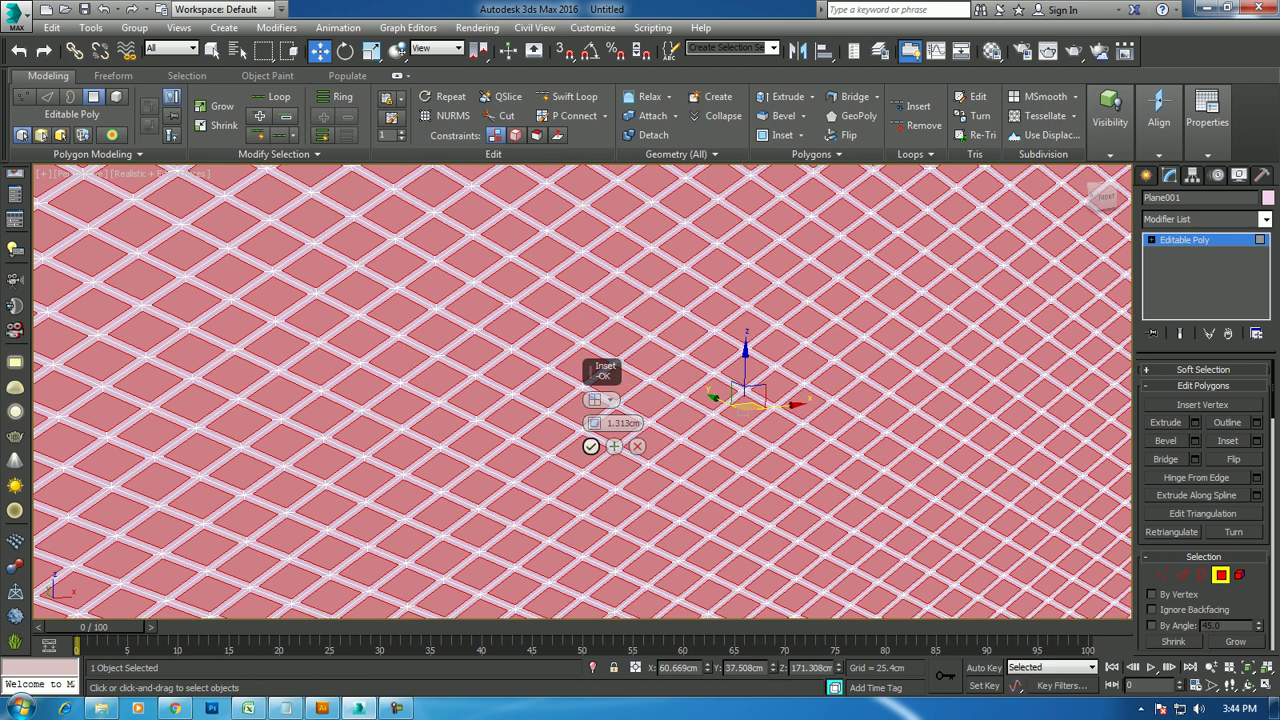
pyautogui.click(590, 446)
# Delete the inner diamond faces and select all remaining lattice polygons
pyautogui.scroll(-5, 700, 430)
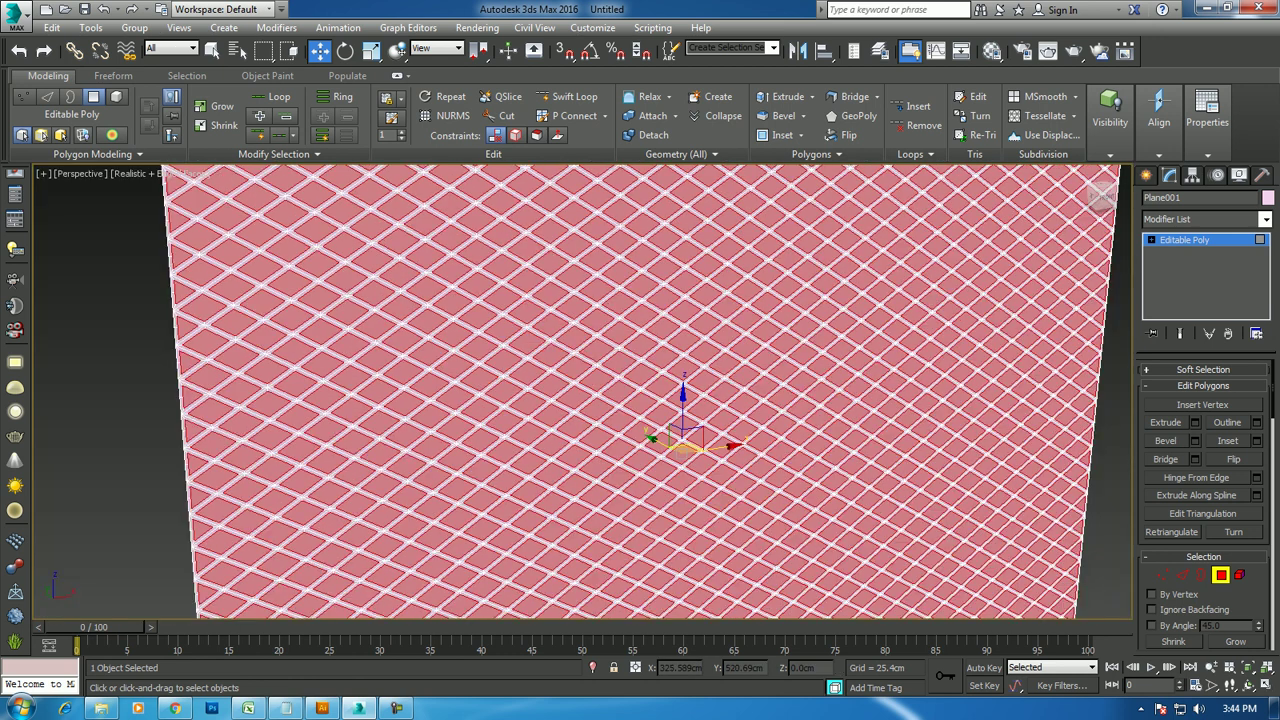
pyautogui.press('Delete')
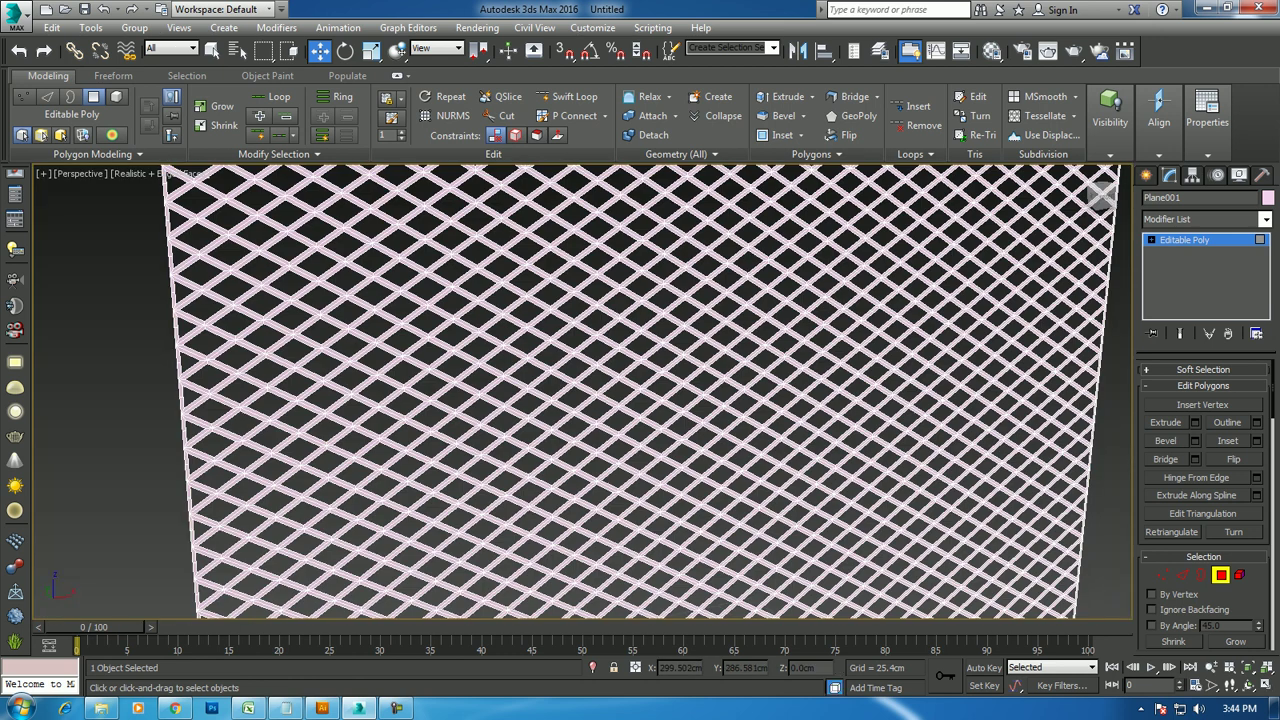
pyautogui.scroll(-4, 820, 440)
pyautogui.hotkey('ctrl', 'a')
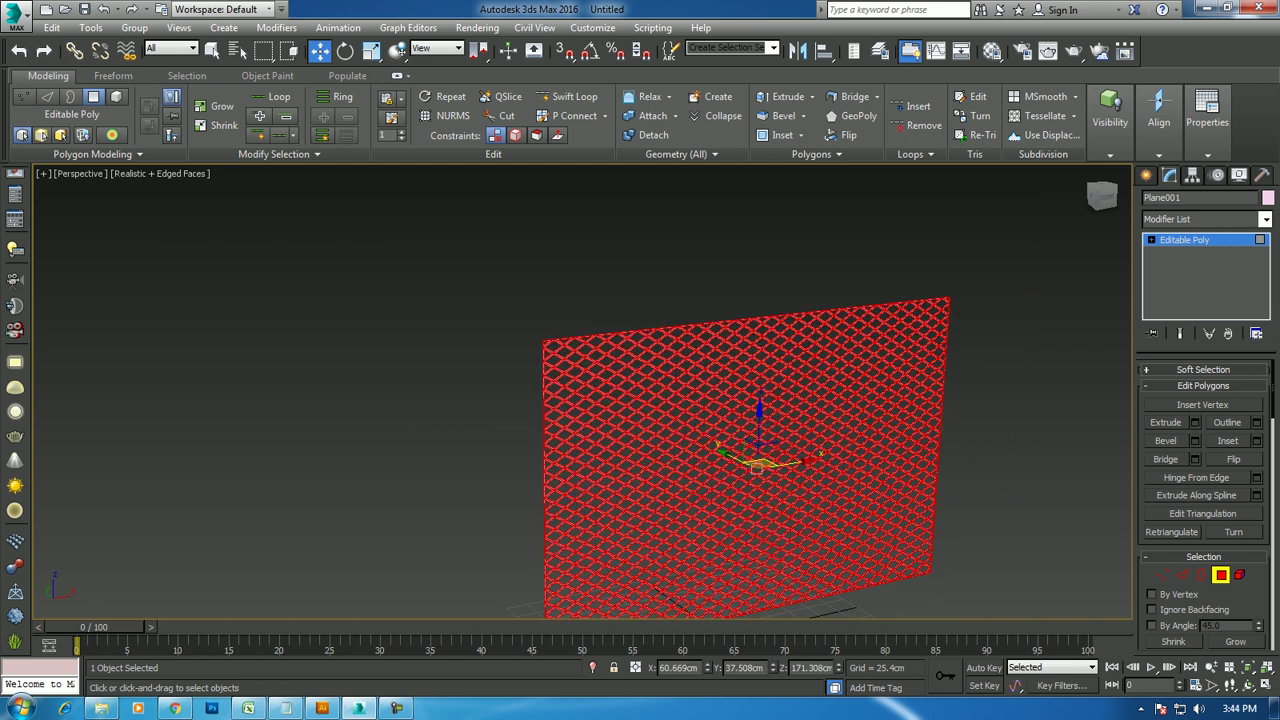
# Extrude the lattice polygons to a height of 4.542cm
pyautogui.click(1194, 422)
pyautogui.moveTo(593, 423)
pyautogui.mouseDown()
pyautogui.moveTo(593, 460)
pyautogui.moveTo(593, 405)
pyautogui.mouseUp()
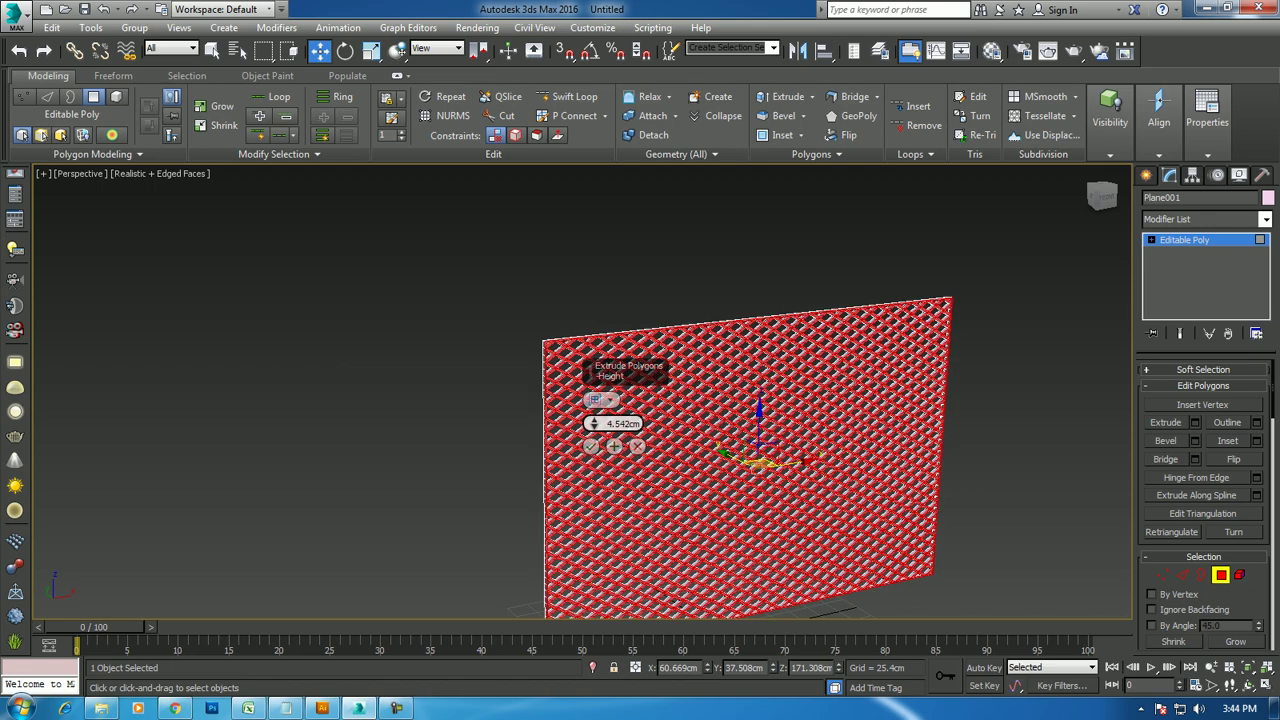
pyautogui.click(591, 446)
pyautogui.scroll(5, 720, 420)
pyautogui.scroll(-3, 720, 420)
pyautogui.scroll(6, 720, 420)
# Delete the leftover infill faces between the bars and return to object level
pyautogui.keyDown('alt'); pyautogui.moveTo(600, 400); pyautogui.dragTo(640, 400, button='middle'); pyautogui.keyUp('alt')
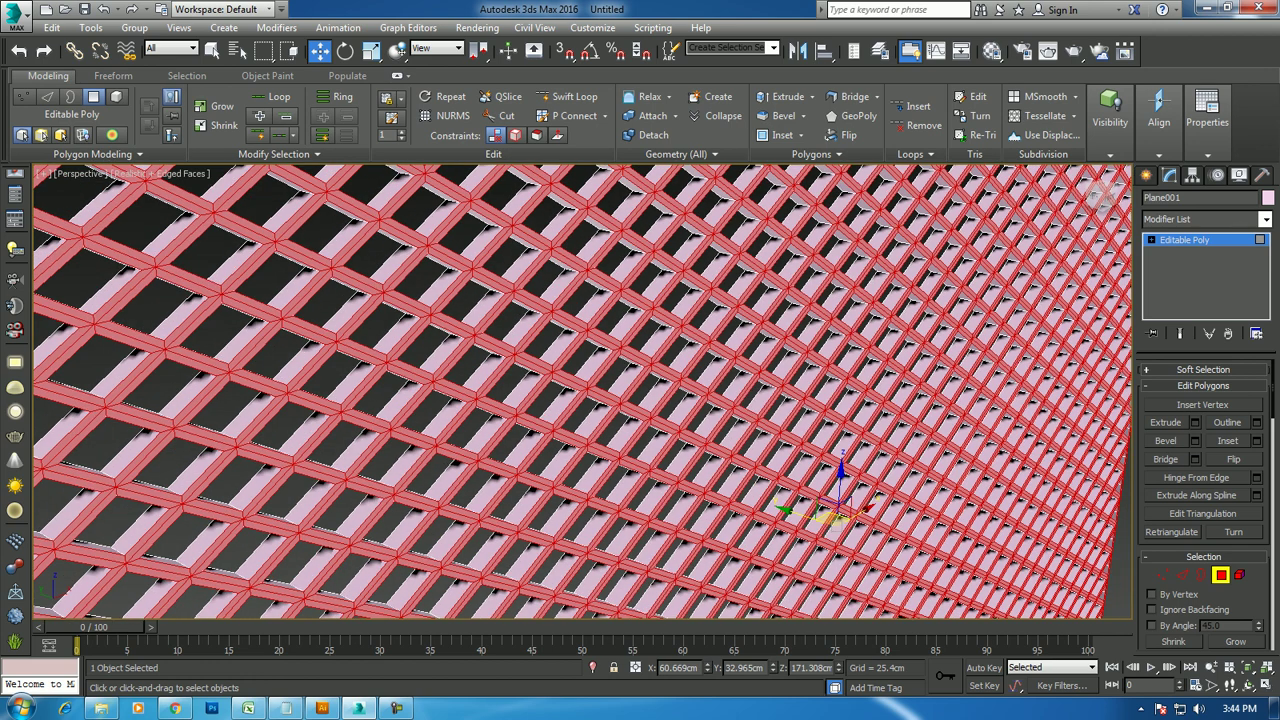
pyautogui.scroll(-5, 640, 455)
pyautogui.scroll(4, 640, 455)
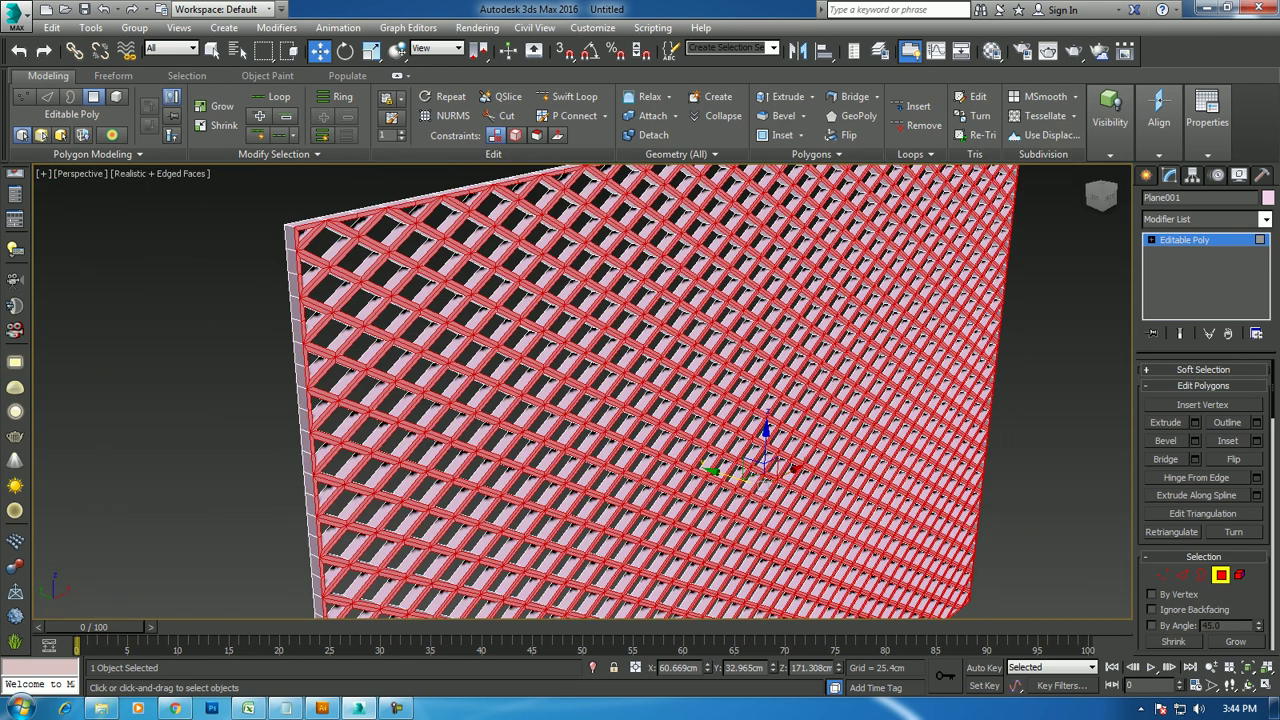
pyautogui.press('Delete')
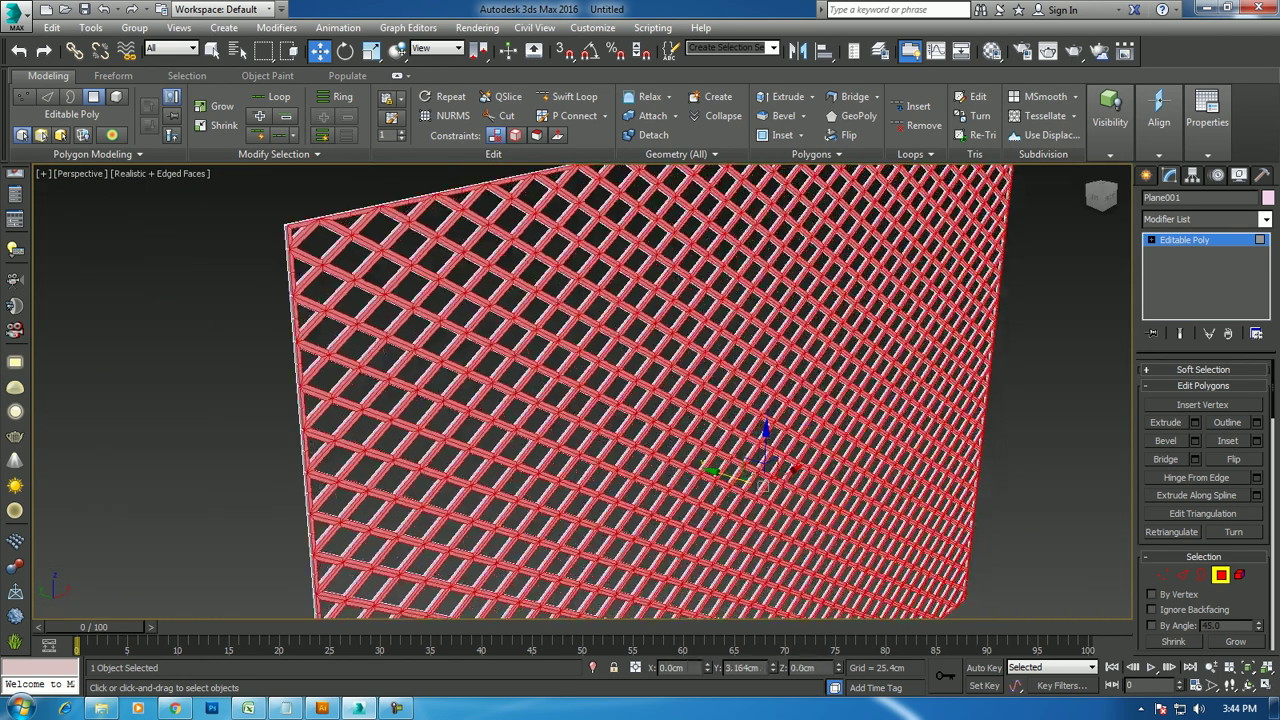
pyautogui.moveTo(765, 430)
pyautogui.keyDown('alt'); pyautogui.mouseDown(button='middle')
pyautogui.moveTo(600, 430)
pyautogui.moveTo(520, 350)
pyautogui.mouseUp(button='middle'); pyautogui.keyUp('alt')
pyautogui.press('6')
pyautogui.scroll(-2, 600, 400)
# Clone the grill panel in the Top view and move the copy, Plane002, to the right
pyautogui.hotkey('alt', 'w')
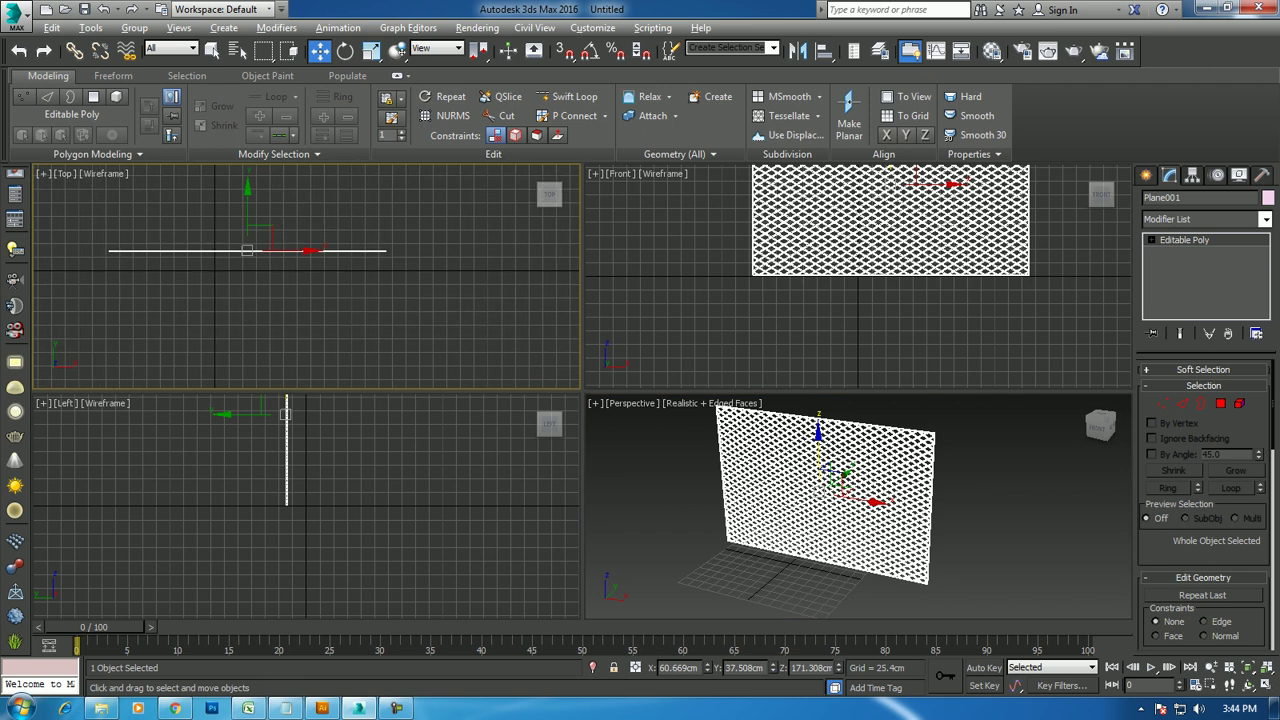
pyautogui.hotkey('alt', 'w')
pyautogui.keyDown('shift'); pyautogui.moveTo(540, 393); pyautogui.dragTo(540, 451); pyautogui.keyUp('shift')
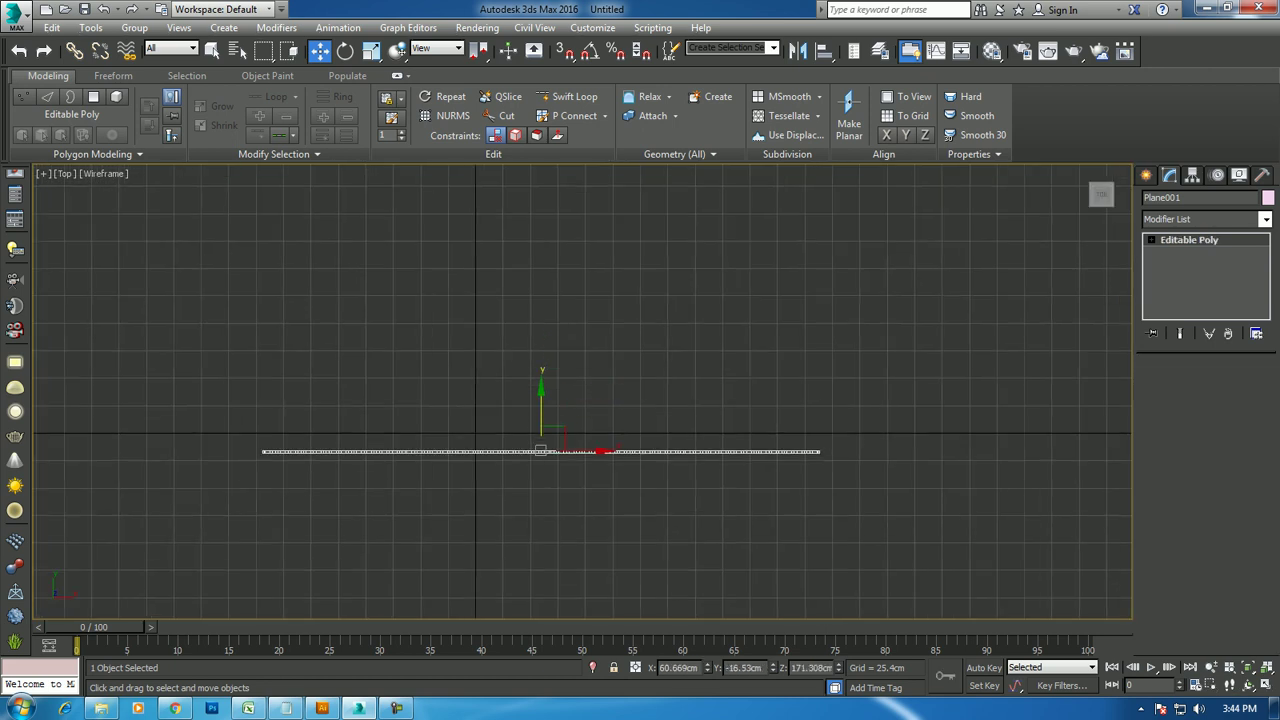
pyautogui.press('Return')
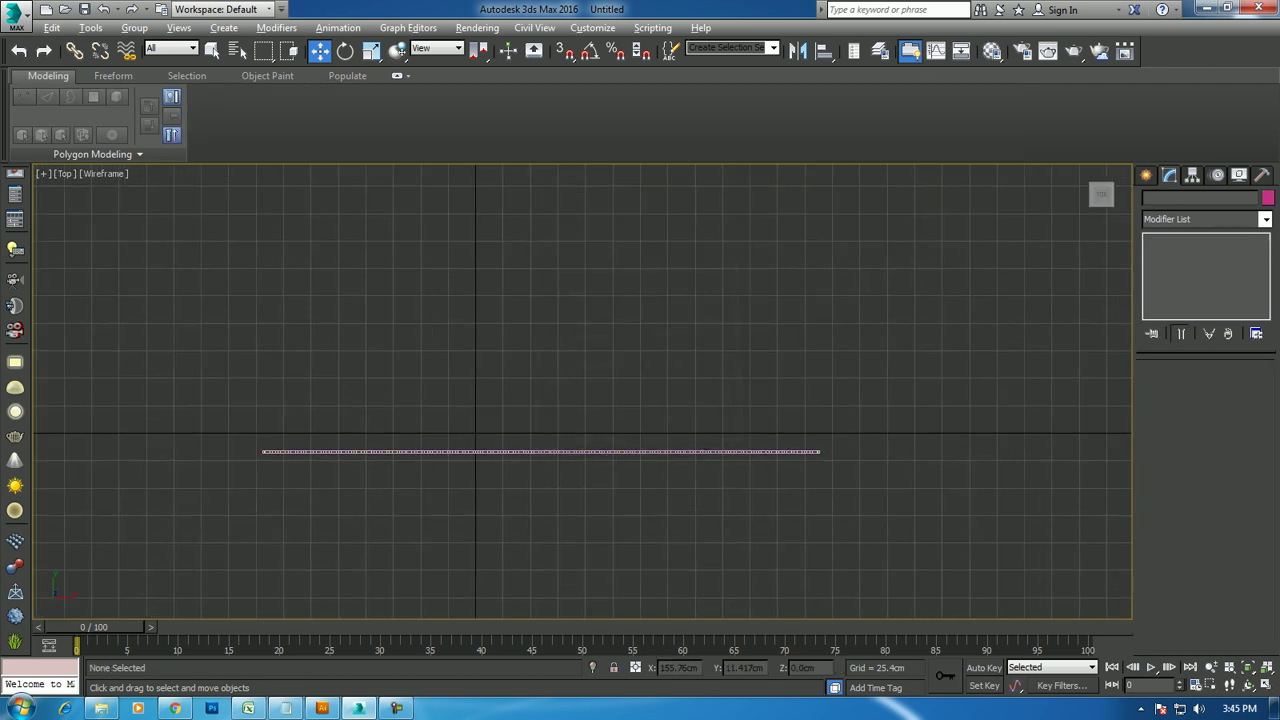
pyautogui.hotkey('alt', 'w')
pyautogui.hotkey('alt', 'w')
pyautogui.press('z')
pyautogui.click(775, 420)
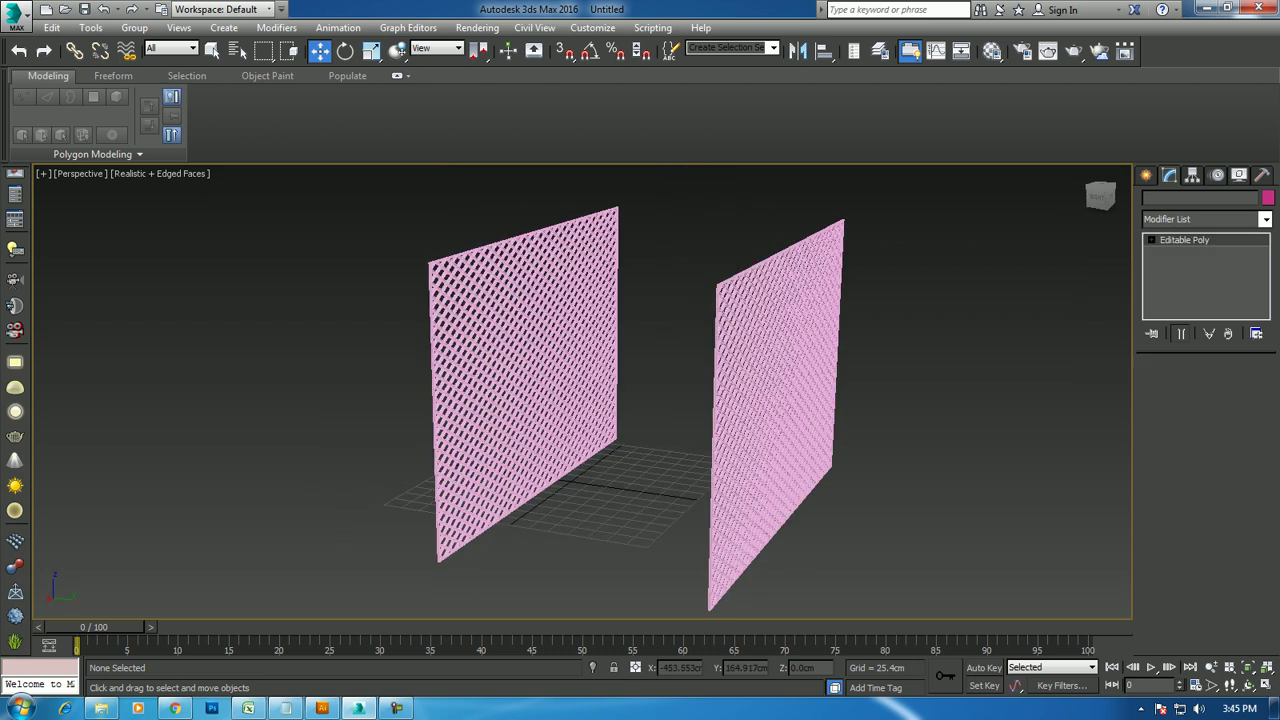
pyautogui.moveTo(825, 395); pyautogui.dragTo(968, 412)
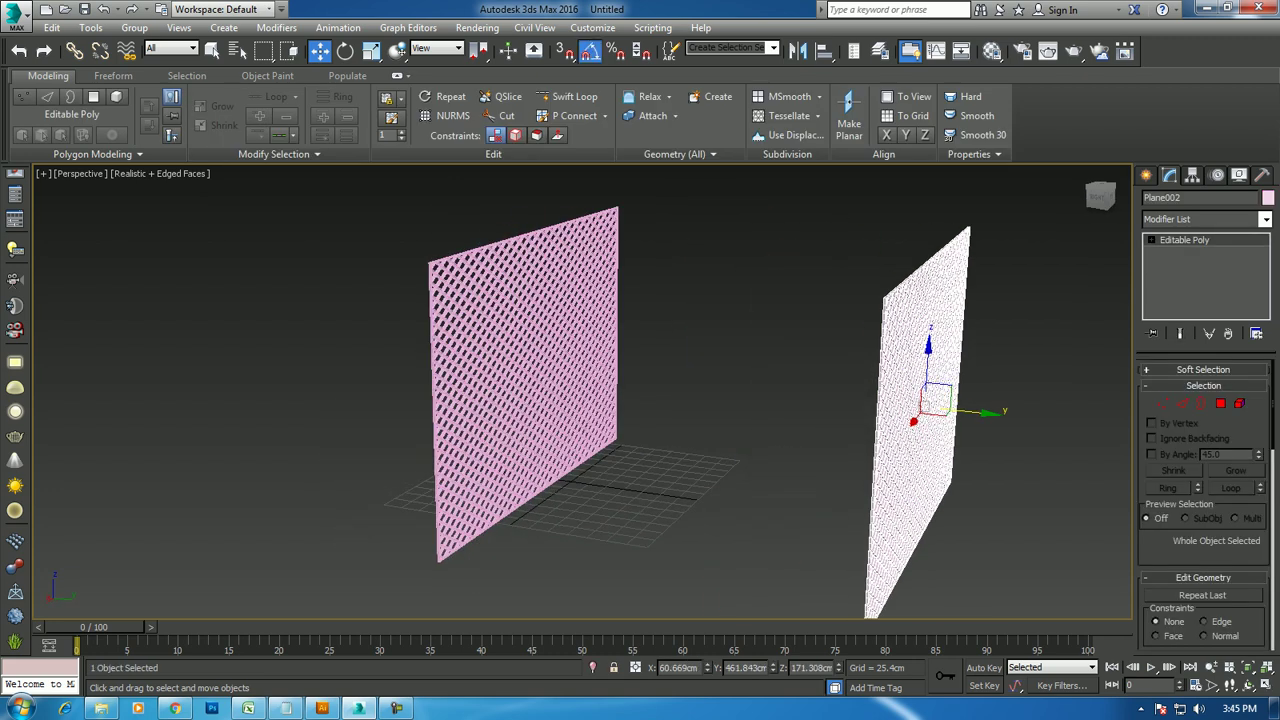
# Set Angle Snap to 90 degrees and rotate-clone the panel by 90°
pyautogui.rightClick(590, 50)
pyautogui.doubleClick(640, 364)
pyautogui.write('90')
pyautogui.press('Return')
pyautogui.click(741, 244)
pyautogui.press('e')
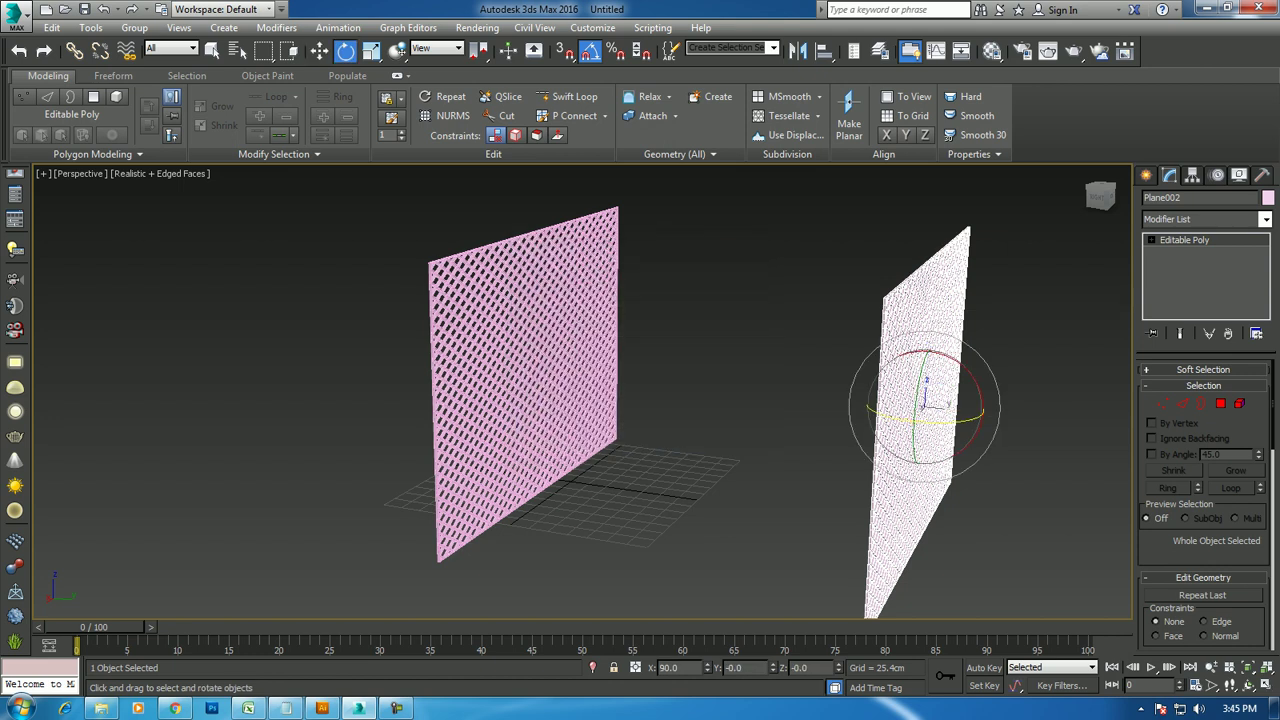
pyautogui.keyDown('shift'); pyautogui.moveTo(930, 360); pyautogui.dragTo(930, 420); pyautogui.keyUp('shift')
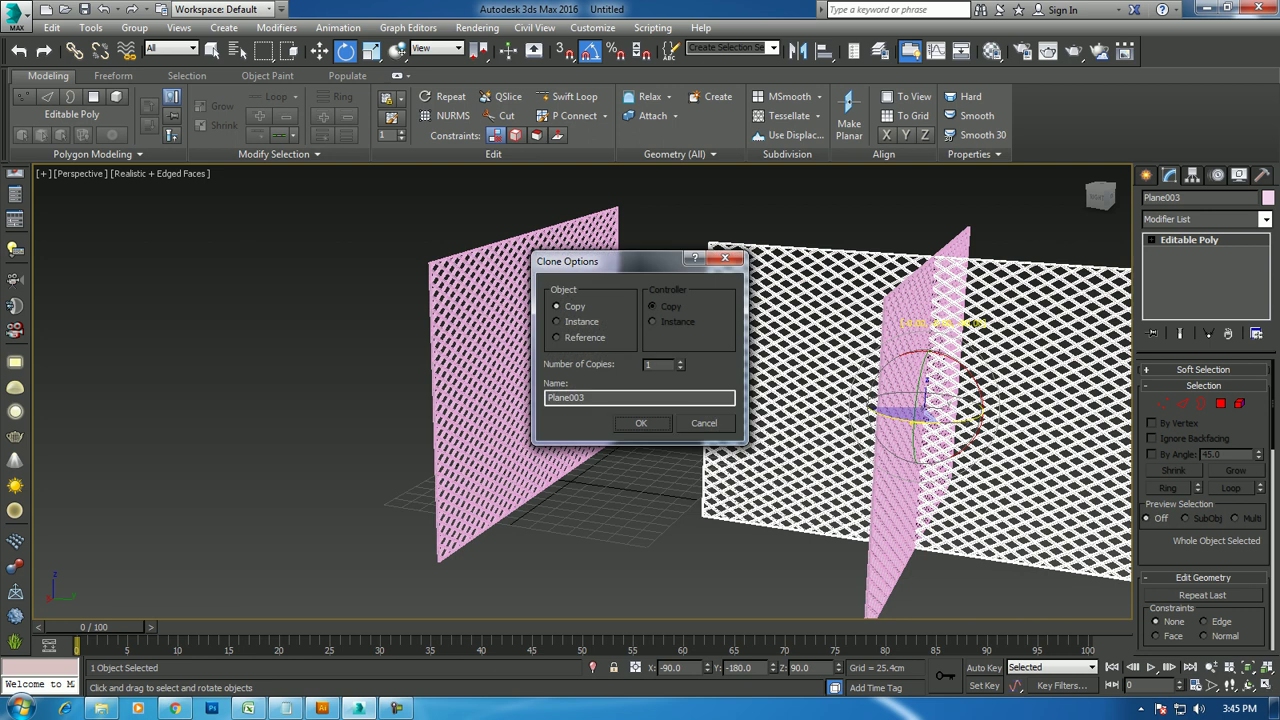
# Confirm the rotated copy as Plane003 and slide it between the two panels
pyautogui.click(643, 426)
pyautogui.keyDown('alt'); pyautogui.moveTo(643, 426); pyautogui.dragTo(600, 400, button='middle'); pyautogui.keyUp('alt')
pyautogui.press('w')
pyautogui.scroll(-4, 865, 429)
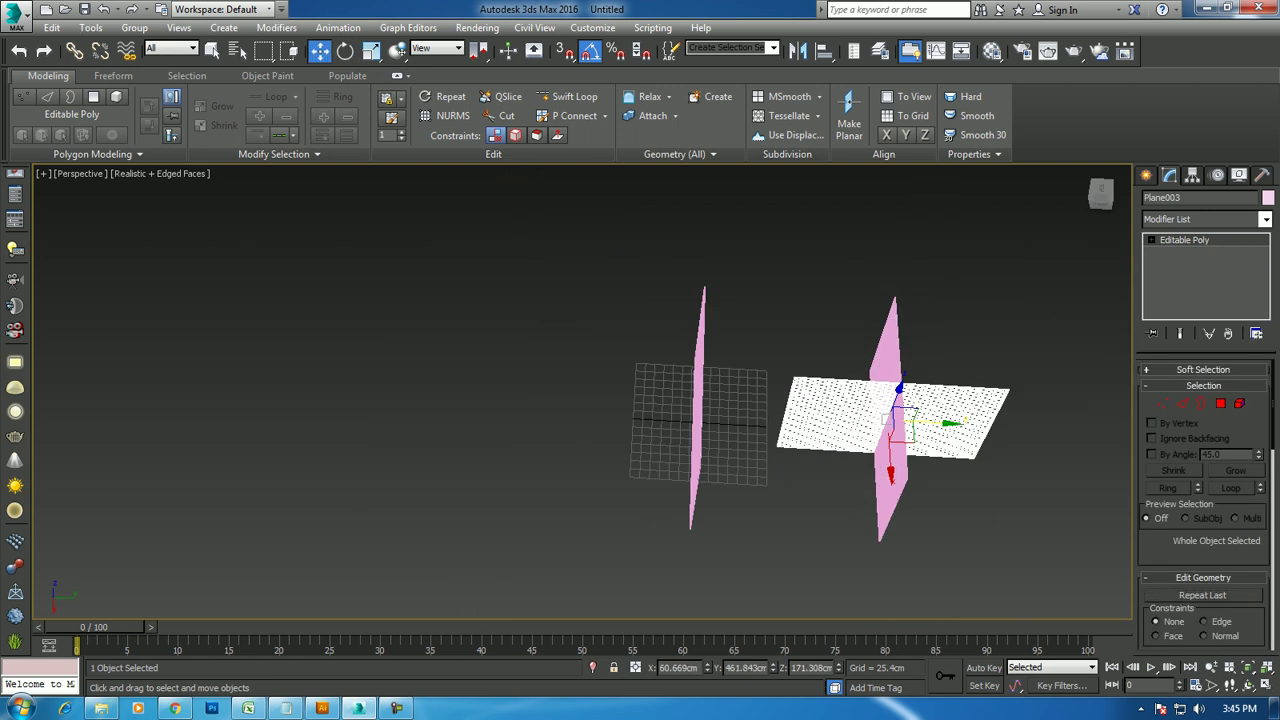
pyautogui.moveTo(905, 422); pyautogui.dragTo(800, 418)
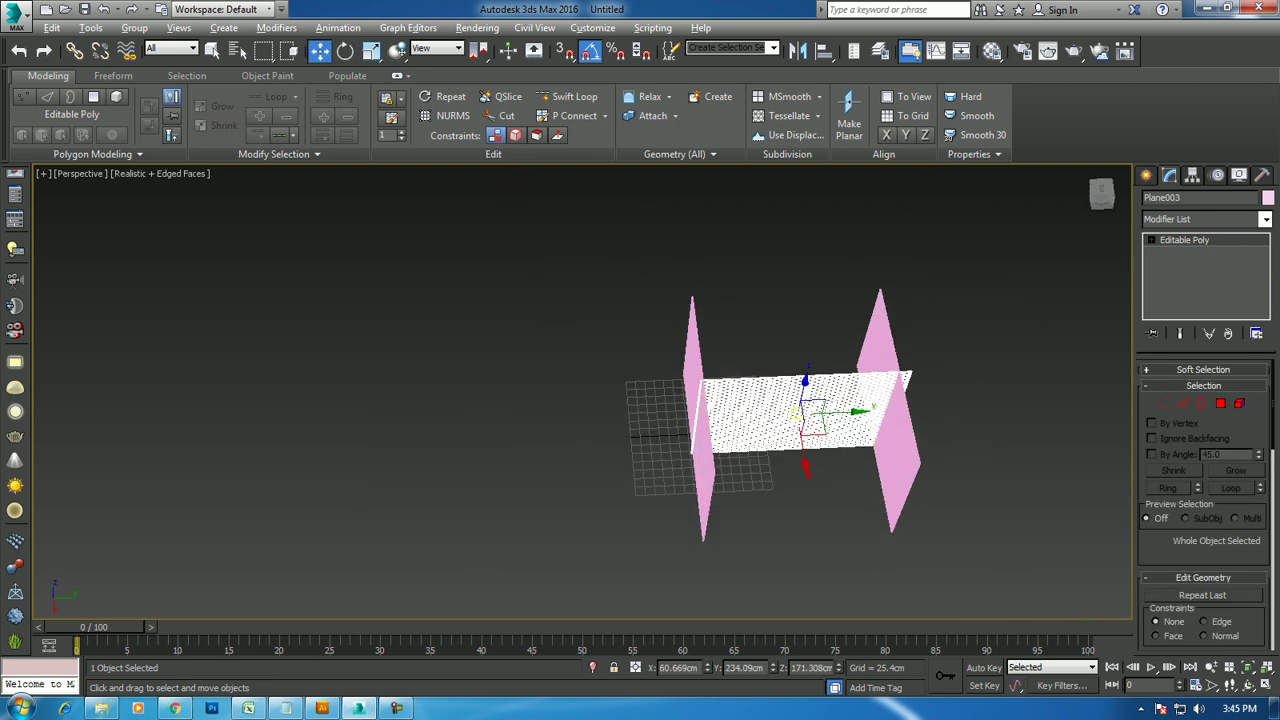
# Fine-tune Plane003 across the panel ends to close the corner, then select all three panels
pyautogui.keyDown('alt'); pyautogui.moveTo(800, 418); pyautogui.dragTo(700, 380, button='middle'); pyautogui.keyUp('alt')
pyautogui.moveTo(545, 414); pyautogui.dragTo(535, 420)
pyautogui.scroll(2, 560, 400)
pyautogui.moveTo(612, 398)
pyautogui.mouseDown()
pyautogui.moveTo(868, 462)
pyautogui.moveTo(850, 445)
pyautogui.mouseUp()
pyautogui.keyDown('alt'); pyautogui.moveTo(850, 445); pyautogui.dragTo(640, 400, button='middle'); pyautogui.keyUp('alt')
pyautogui.scroll(5, 700, 400)
pyautogui.scroll(2, 700, 400)
pyautogui.scroll(-5, 705, 398)
pyautogui.scroll(-5, 600, 375)
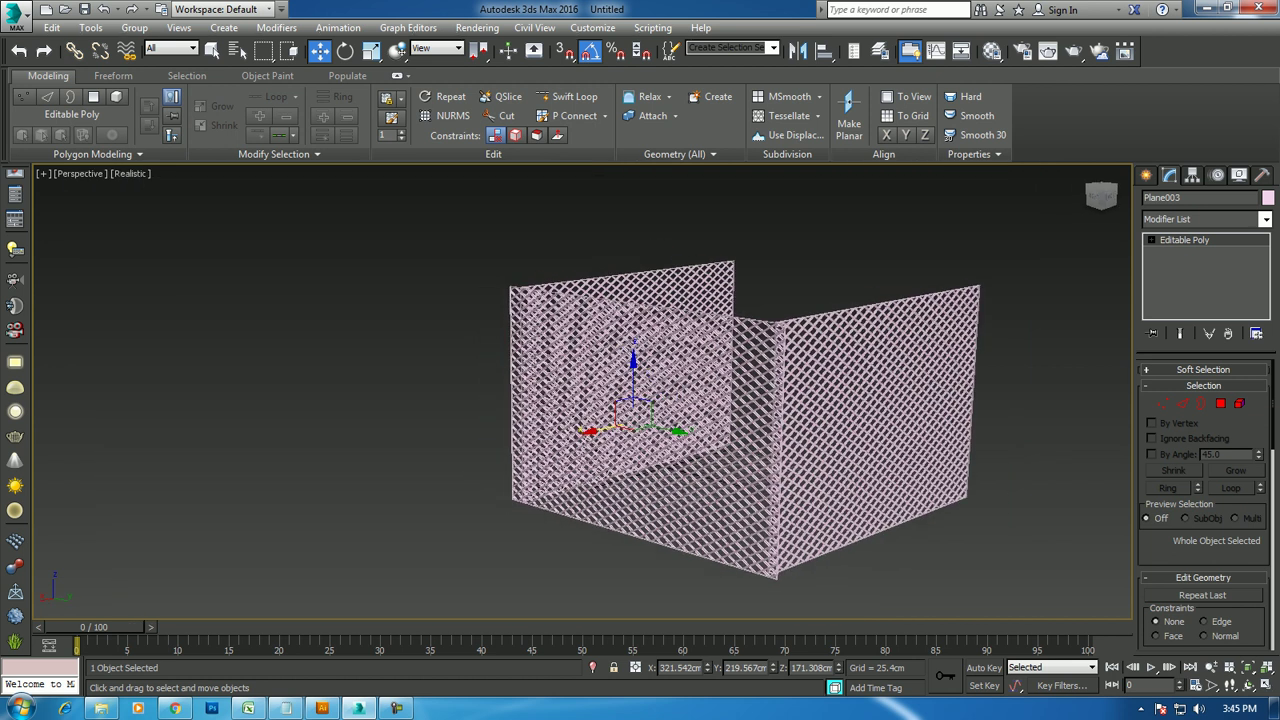
pyautogui.scroll(2, 600, 375)
pyautogui.hotkey('ctrl', 'a')
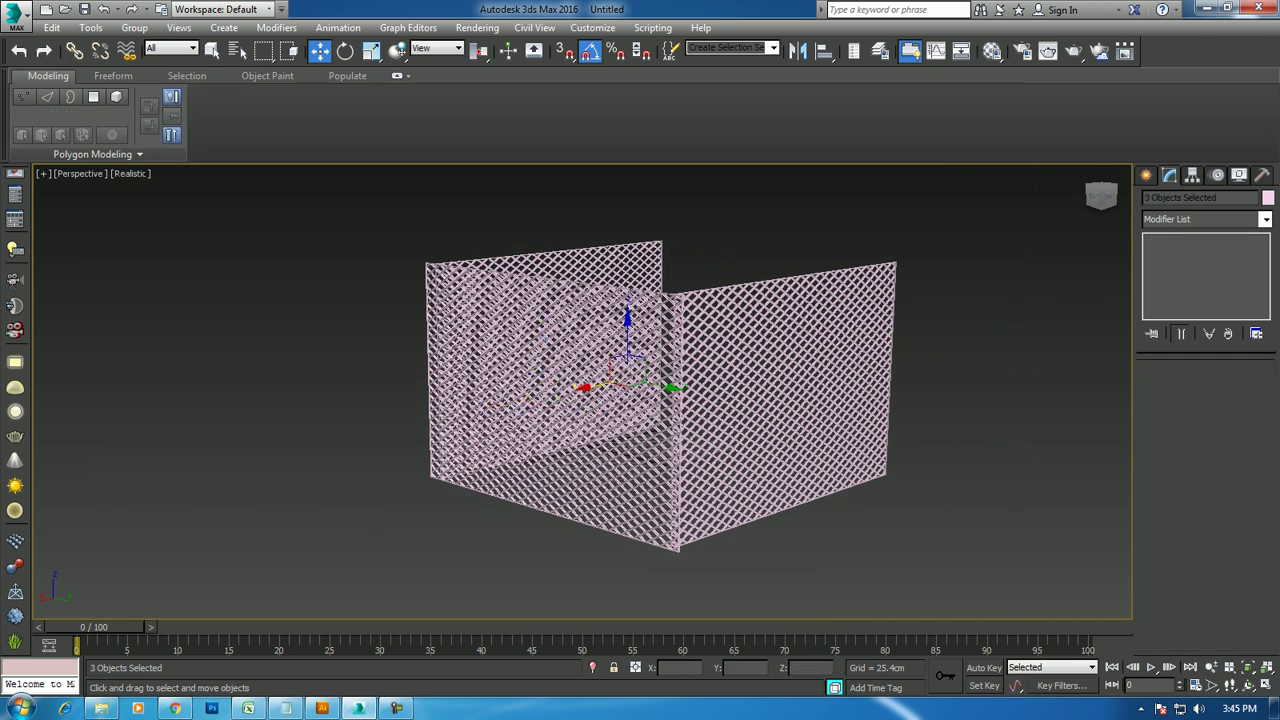
# Give all three grill panels the same grey object colour from the Object Color swatches
pyautogui.click(1268, 197)
pyautogui.click(494, 306)
pyautogui.click(718, 436)
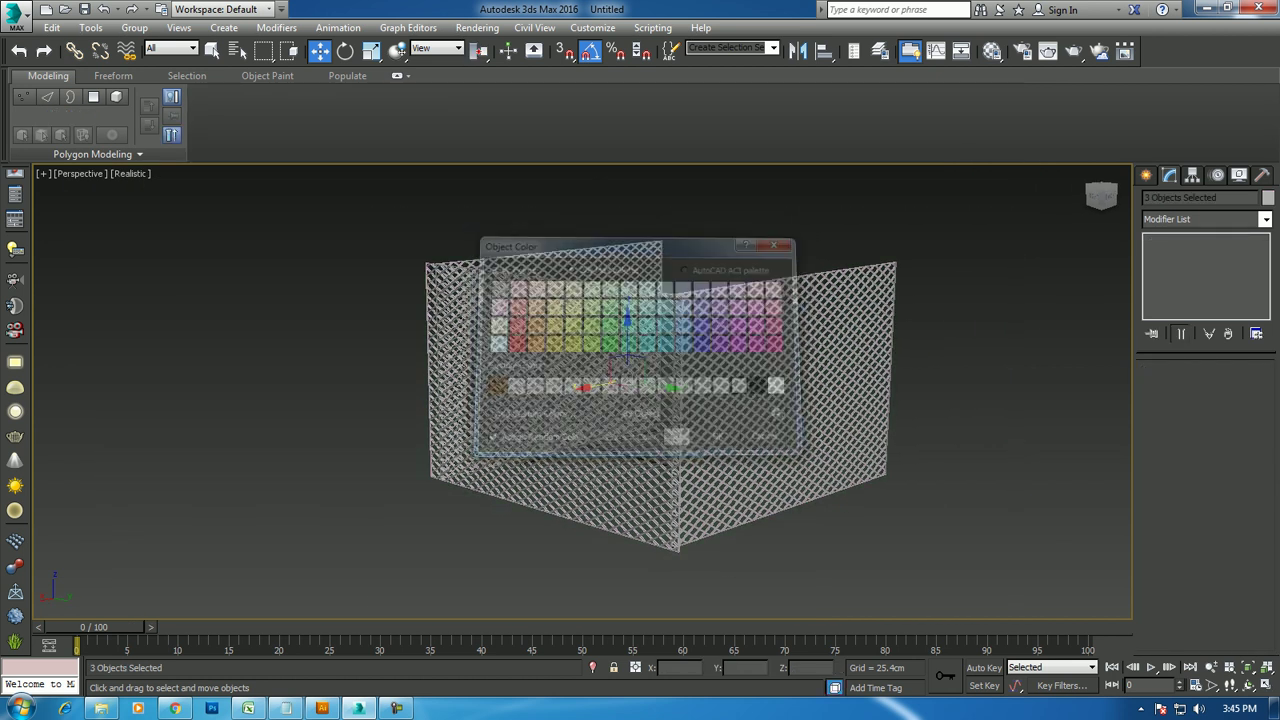
pyautogui.keyDown('alt'); pyautogui.moveTo(600, 400); pyautogui.dragTo(670, 470, button='middle'); pyautogui.keyUp('alt')
pyautogui.moveTo(700, 420)
pyautogui.keyDown('alt'); pyautogui.mouseDown(button='middle')
pyautogui.moveTo(700, 400)
pyautogui.moveTo(620, 400)
pyautogui.moveTo(700, 380)
pyautogui.mouseUp(button='middle'); pyautogui.keyUp('alt')
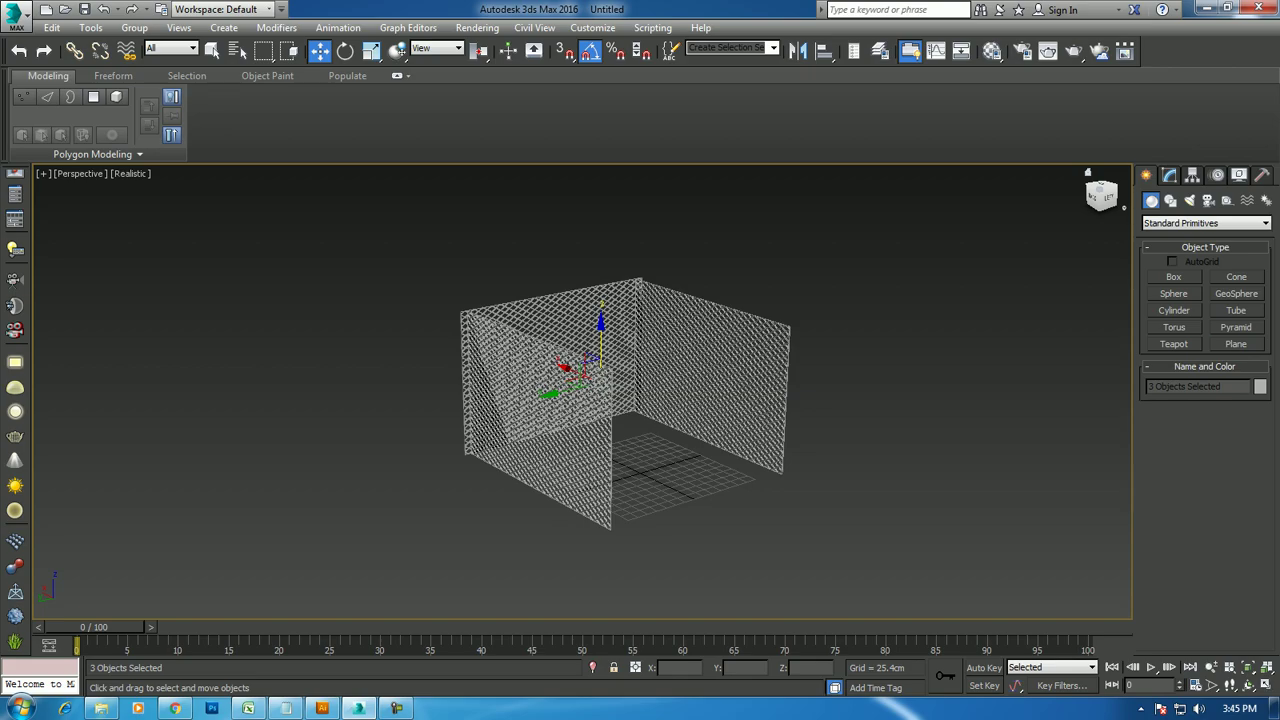
# Draw a large Plane primitive (Plane004) under the three grill panels as the floor
pyautogui.click(1236, 343)
pyautogui.moveTo(755, 308); pyautogui.dragTo(420, 615)
pyautogui.rightClick(420, 615)
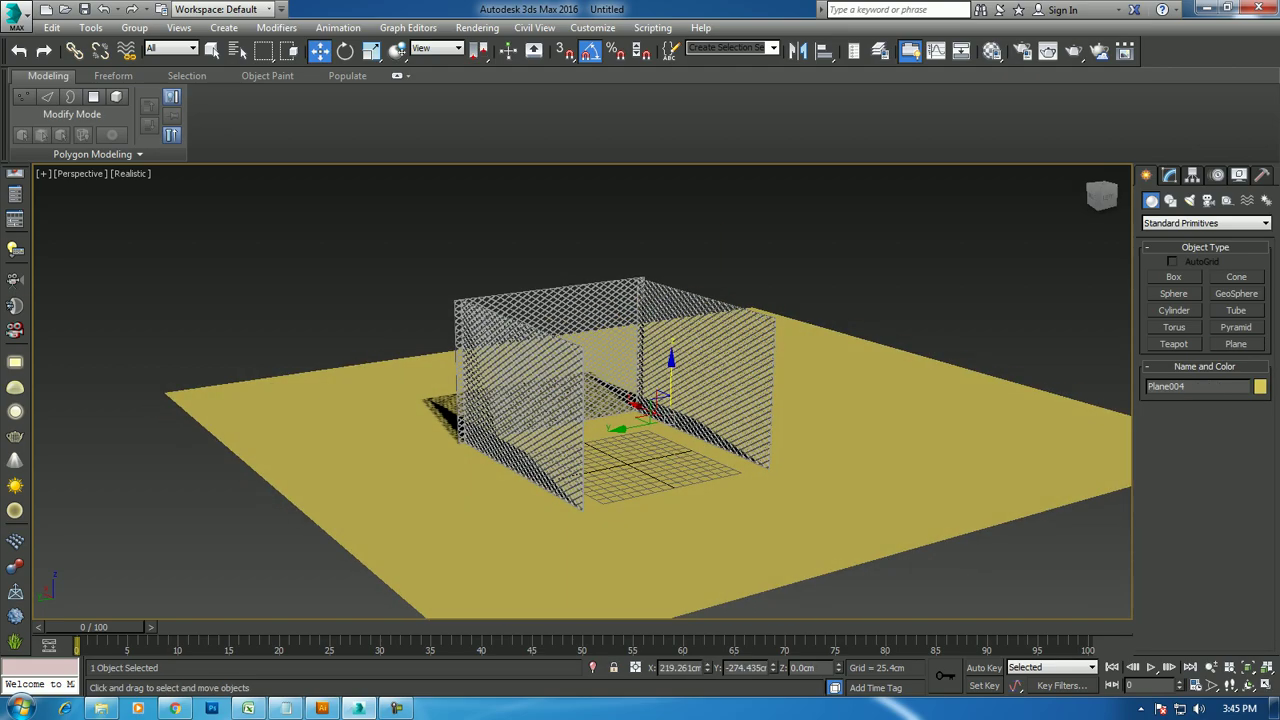
pyautogui.scroll(3, 690, 360)
pyautogui.scroll(2, 690, 360)
pyautogui.scroll(3, 690, 360)
pyautogui.scroll(2, 690, 360)
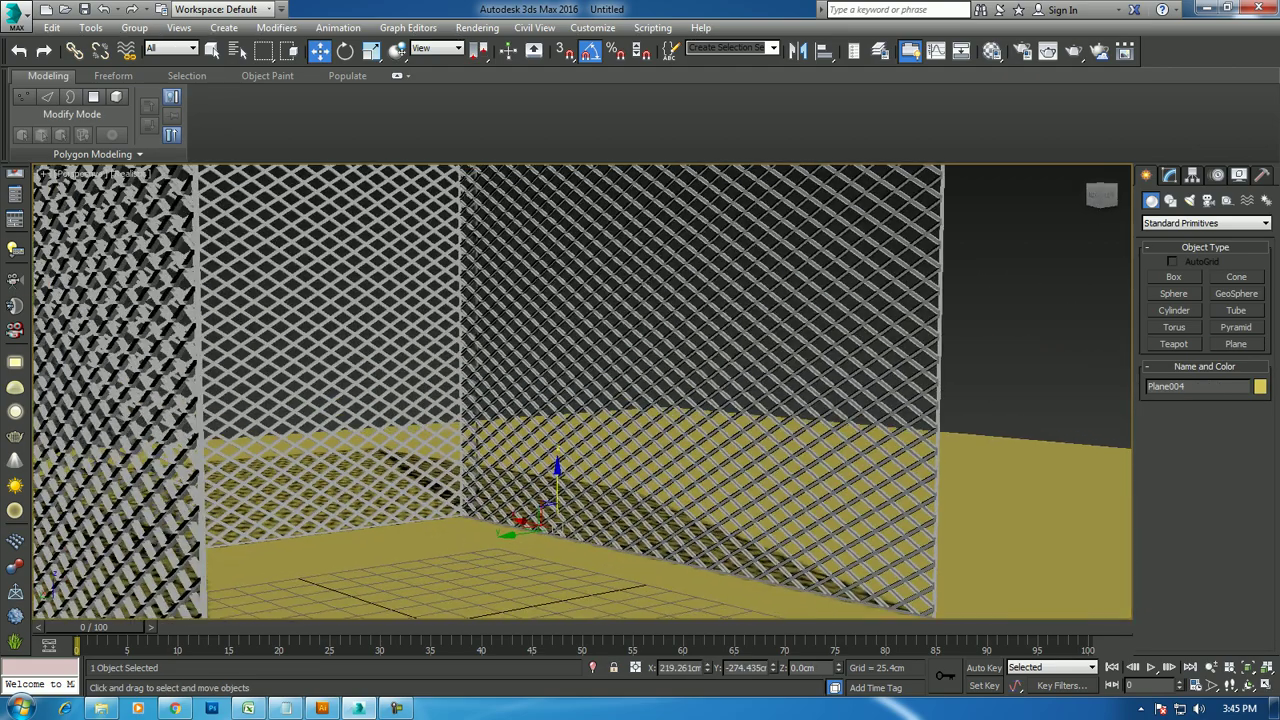
pyautogui.scroll(1, 785, 445)
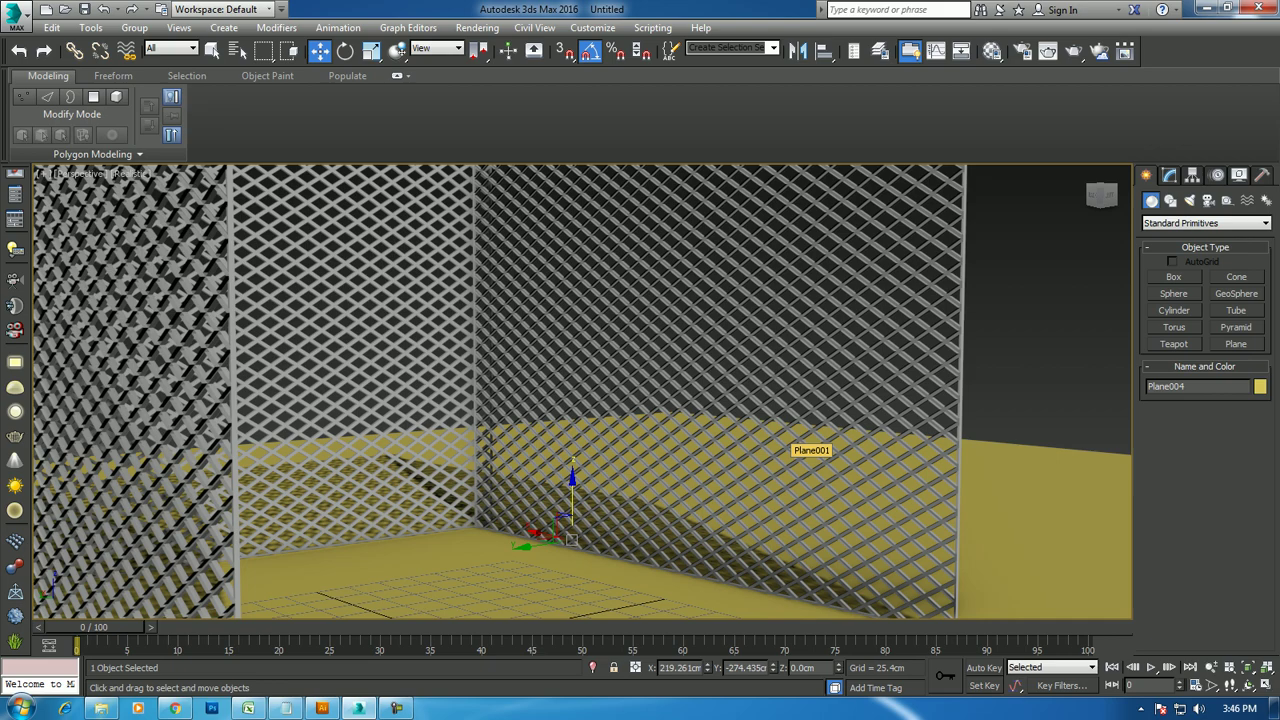
pyautogui.moveTo(785, 441)
pyautogui.mouseDown(button='middle')
pyautogui.moveTo(862, 448)
pyautogui.moveTo(848, 448)
pyautogui.mouseUp(button='middle')
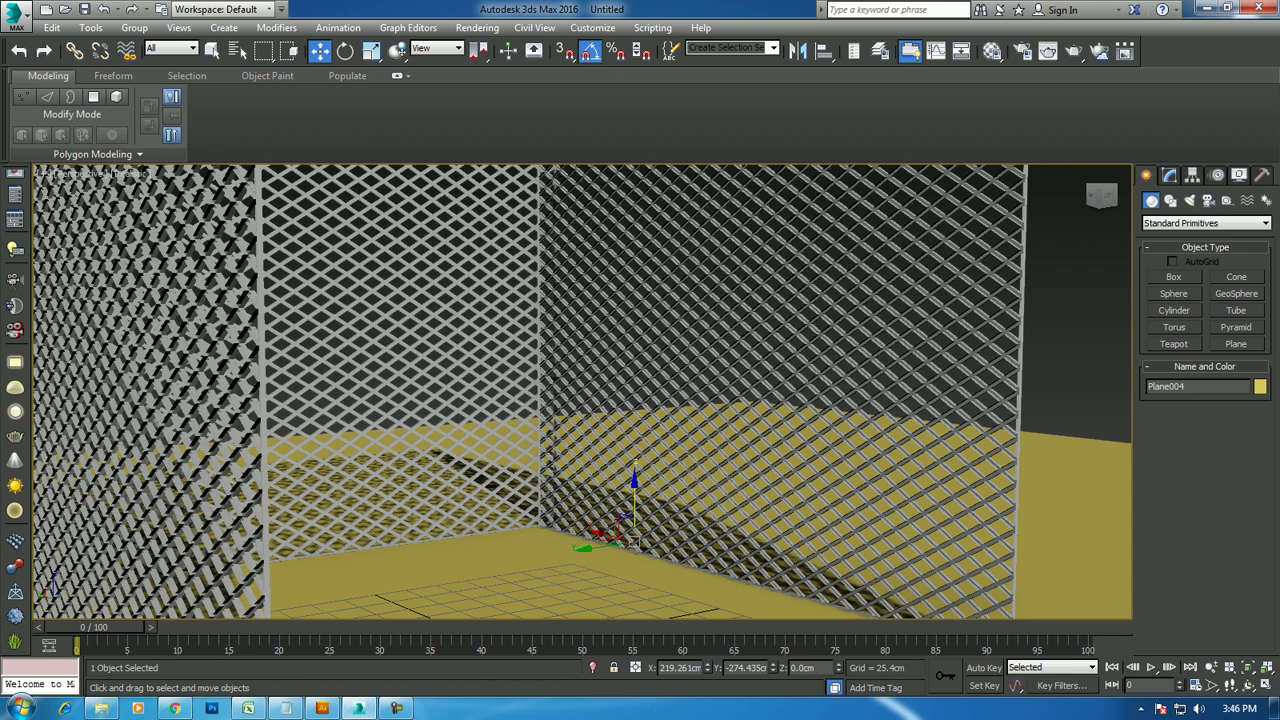
# Append the line 'Thanks for watching..' below the Notepad tutorial notes
pyautogui.click(286, 708)
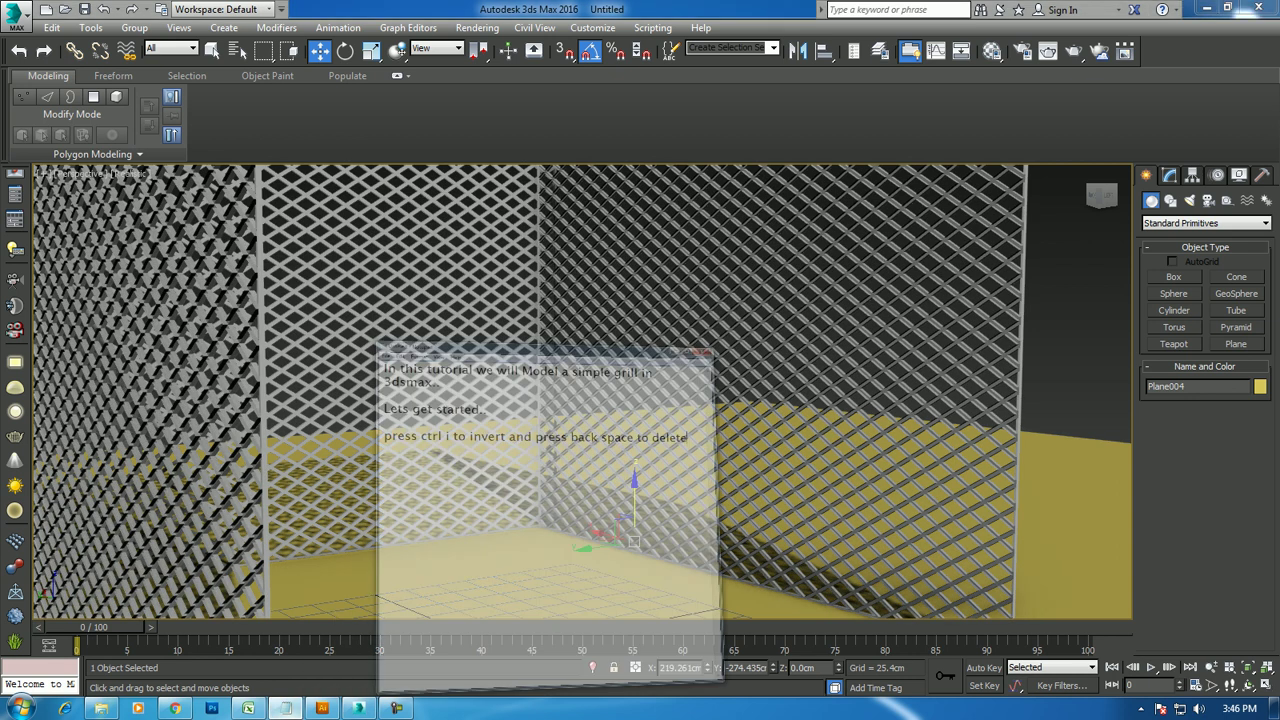
pyautogui.press('Return')
pyautogui.press('Return')
pyautogui.write('Thanks for watching..')
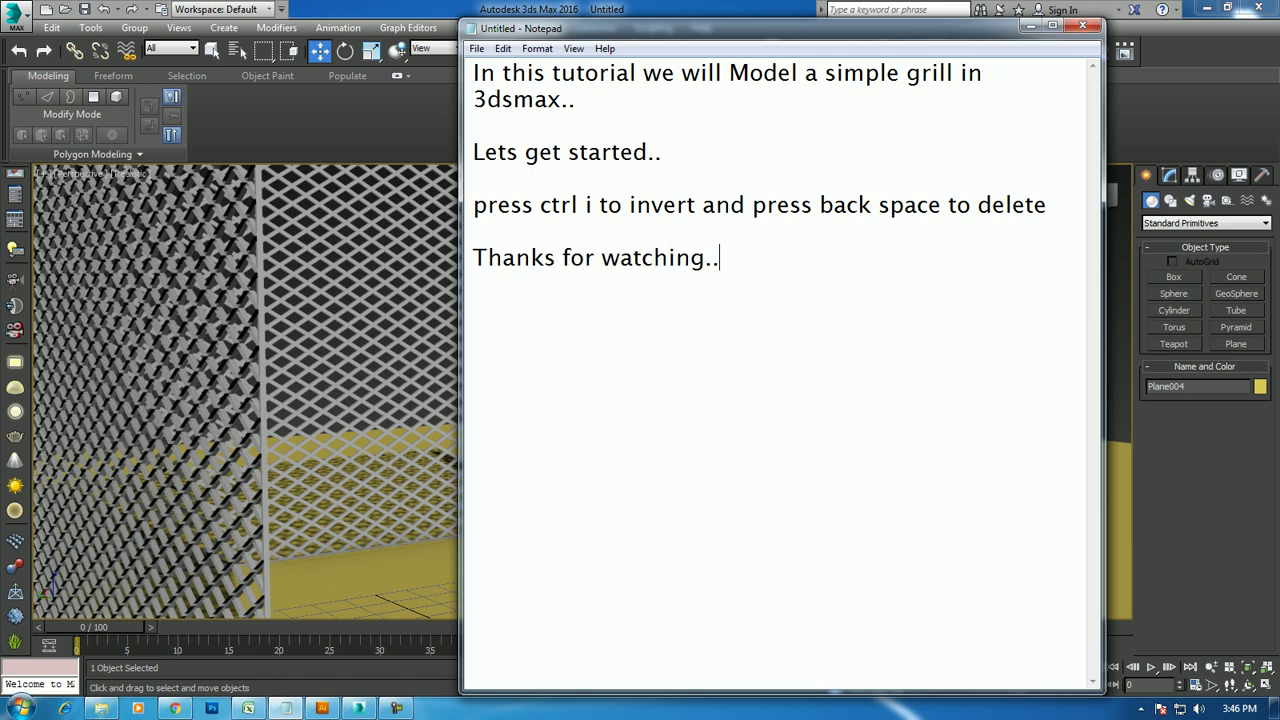